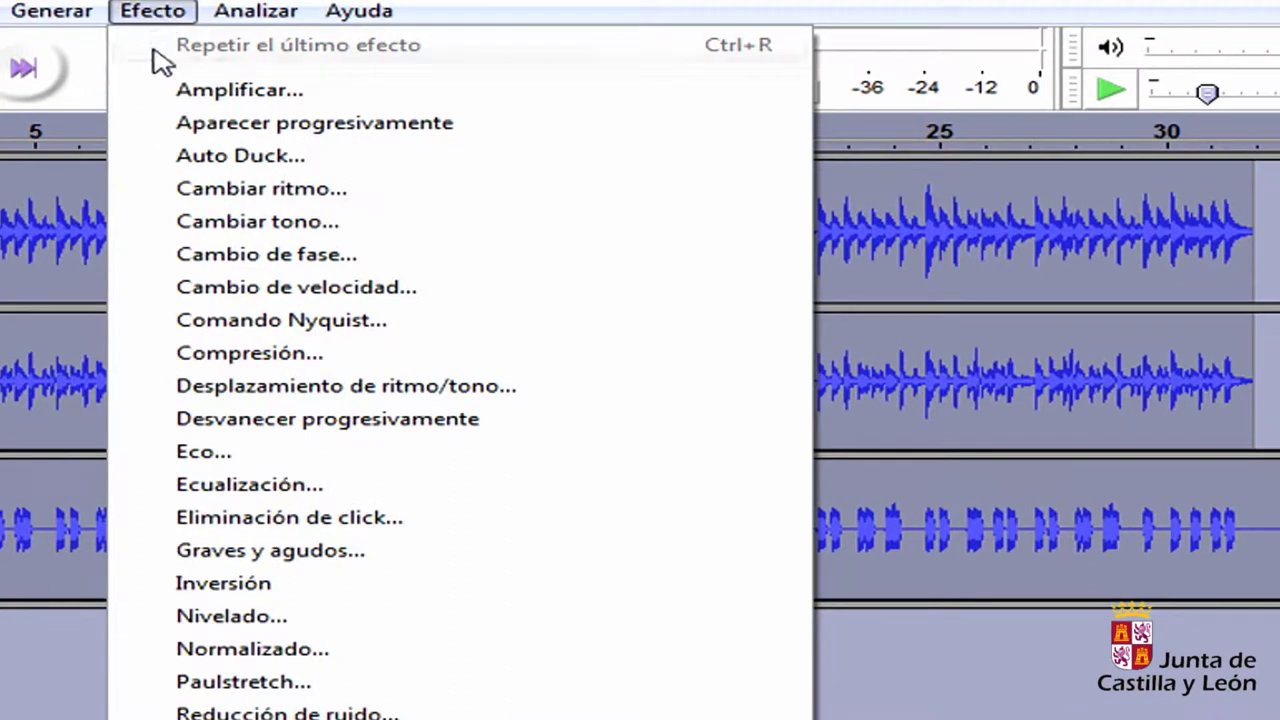
# Step: Look at the settings of the Ecualización and Compresión effects without applying either one
pyautogui.click(250, 484)
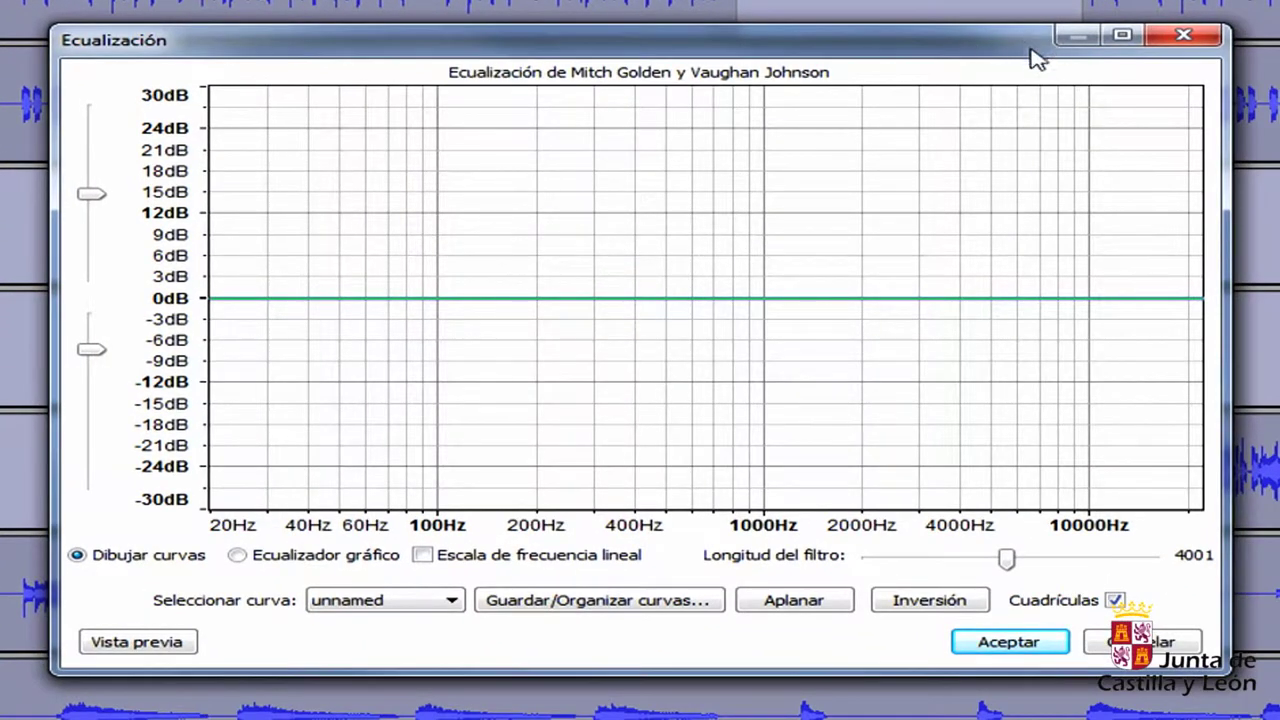
pyautogui.click(1182, 36)
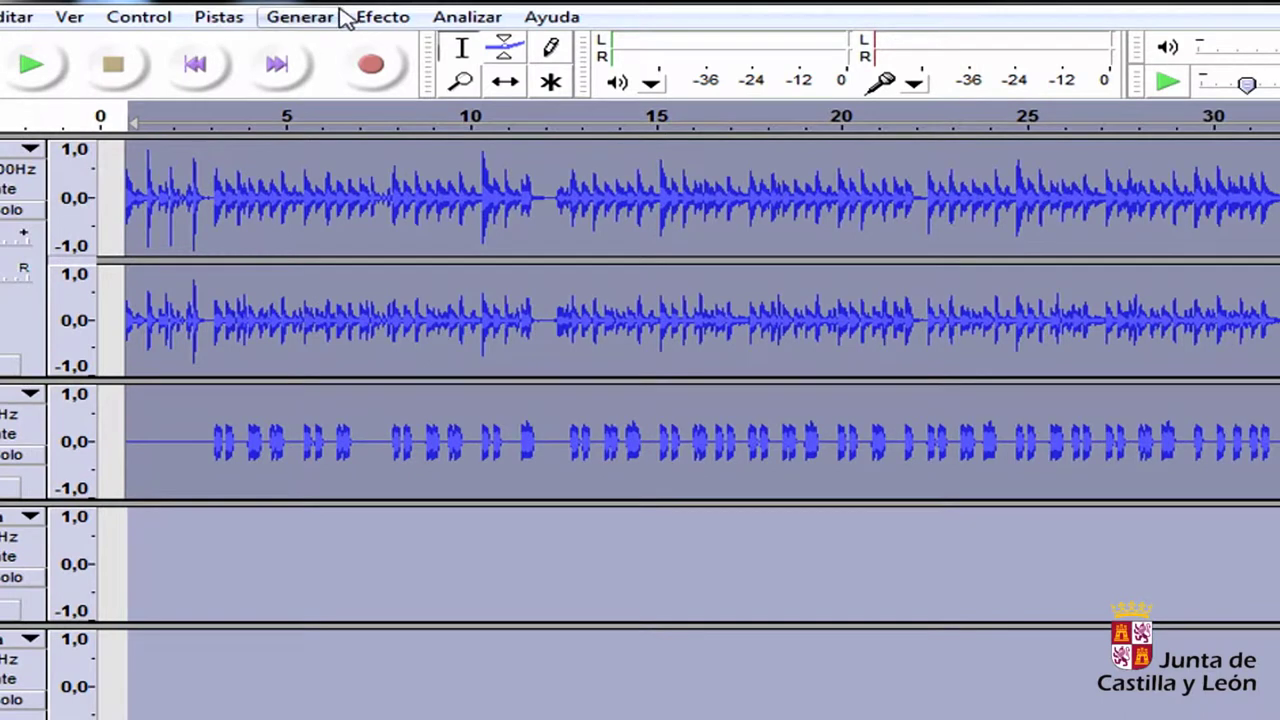
pyautogui.click(380, 18)
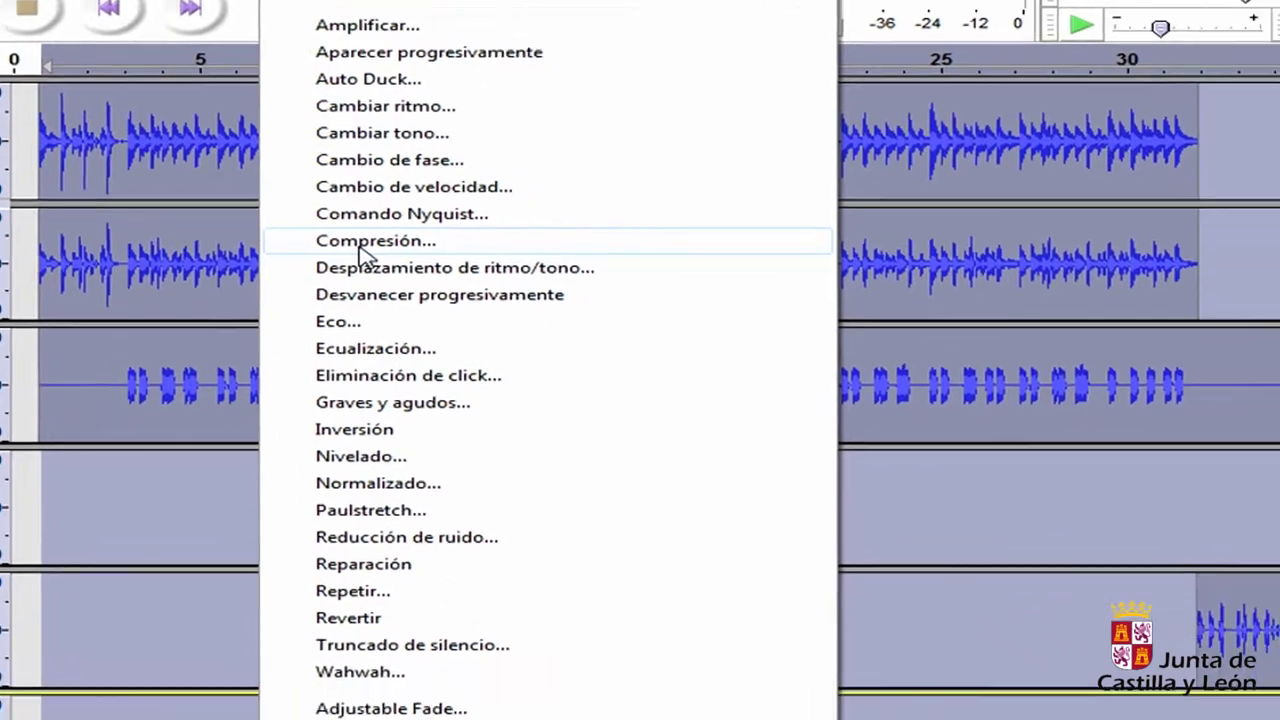
pyautogui.click(450, 300)
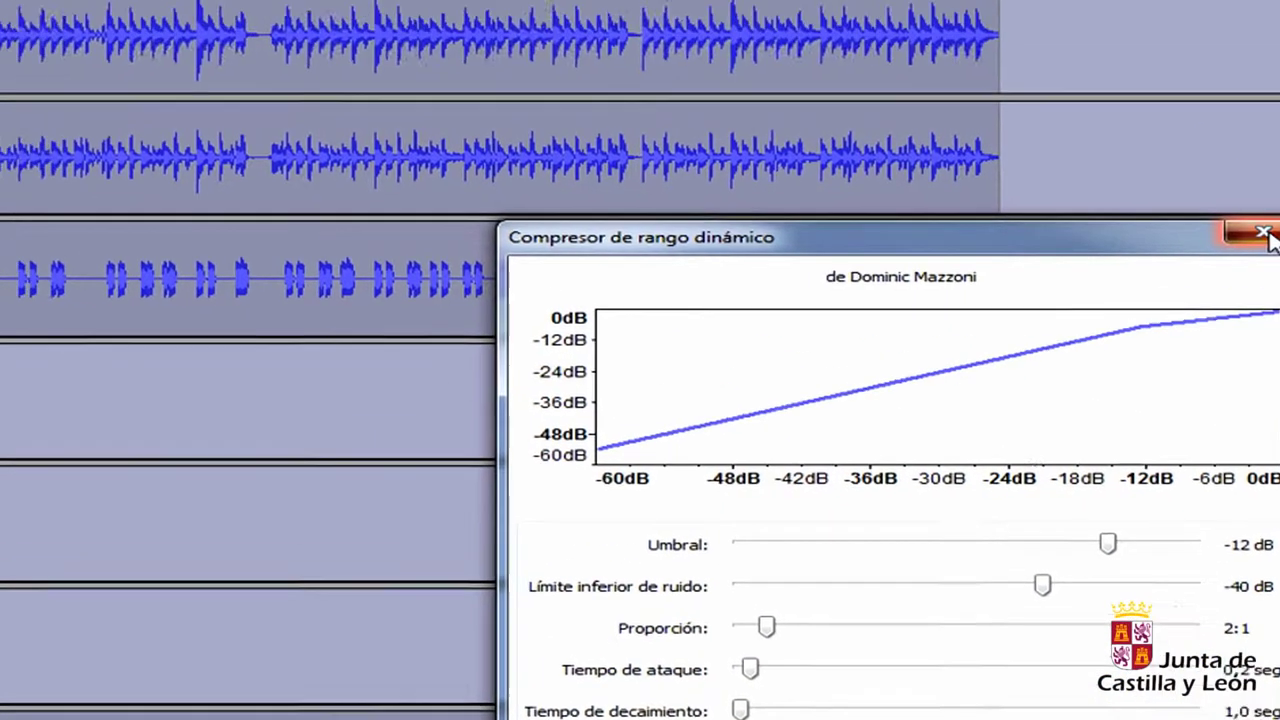
pyautogui.click(1078, 87)
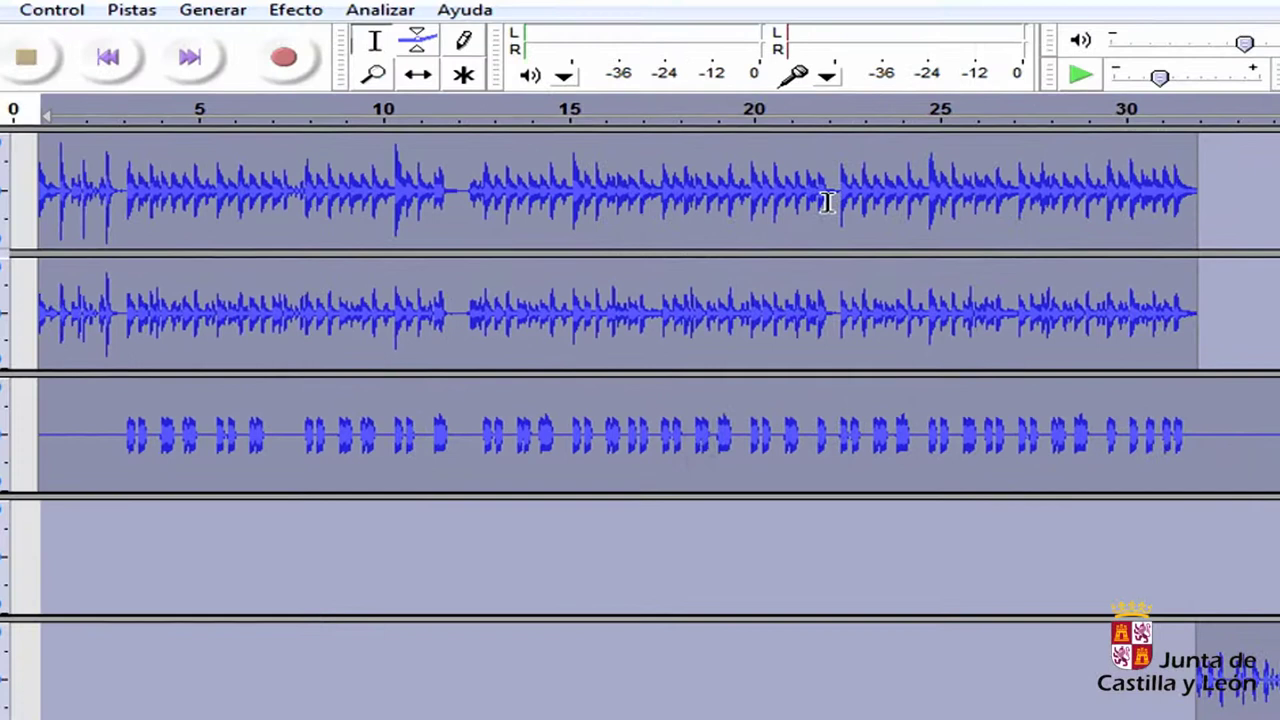
pyautogui.click(305, 17)
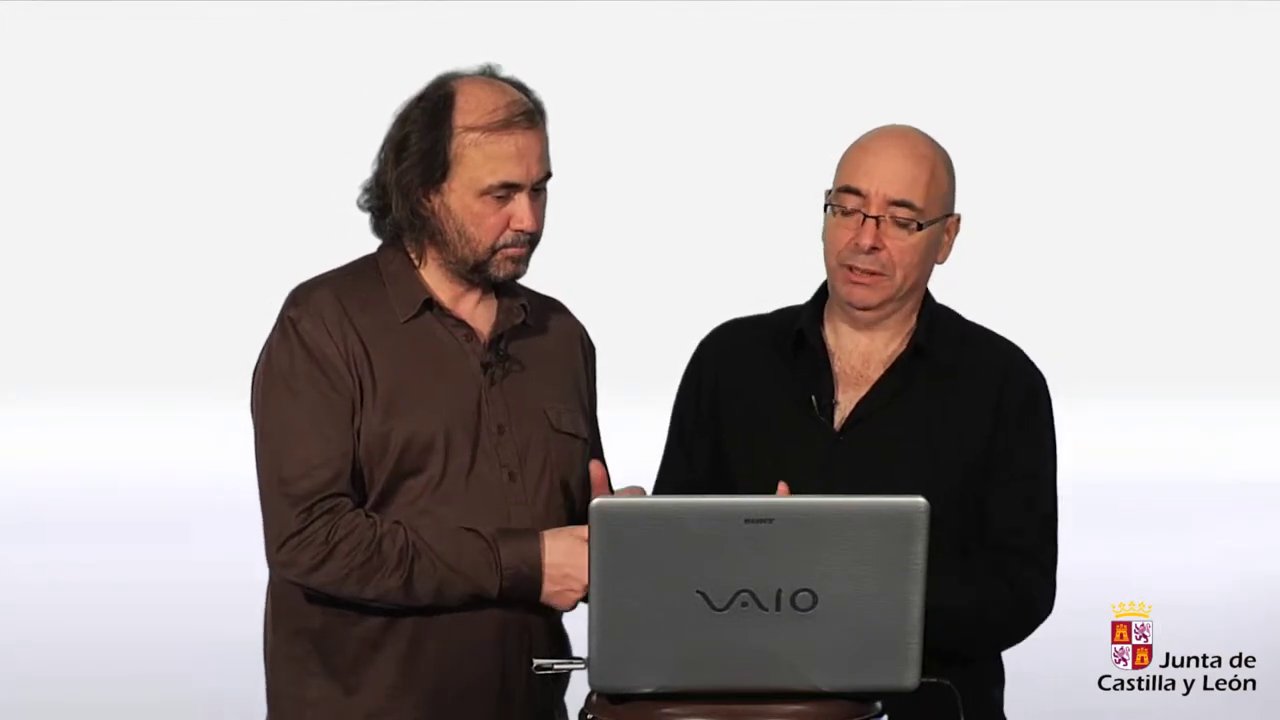
# Step: Apply the Ecualización effect with the Telephone curve to the selected clip on the second Loop boca track
pyautogui.click(245, 19)
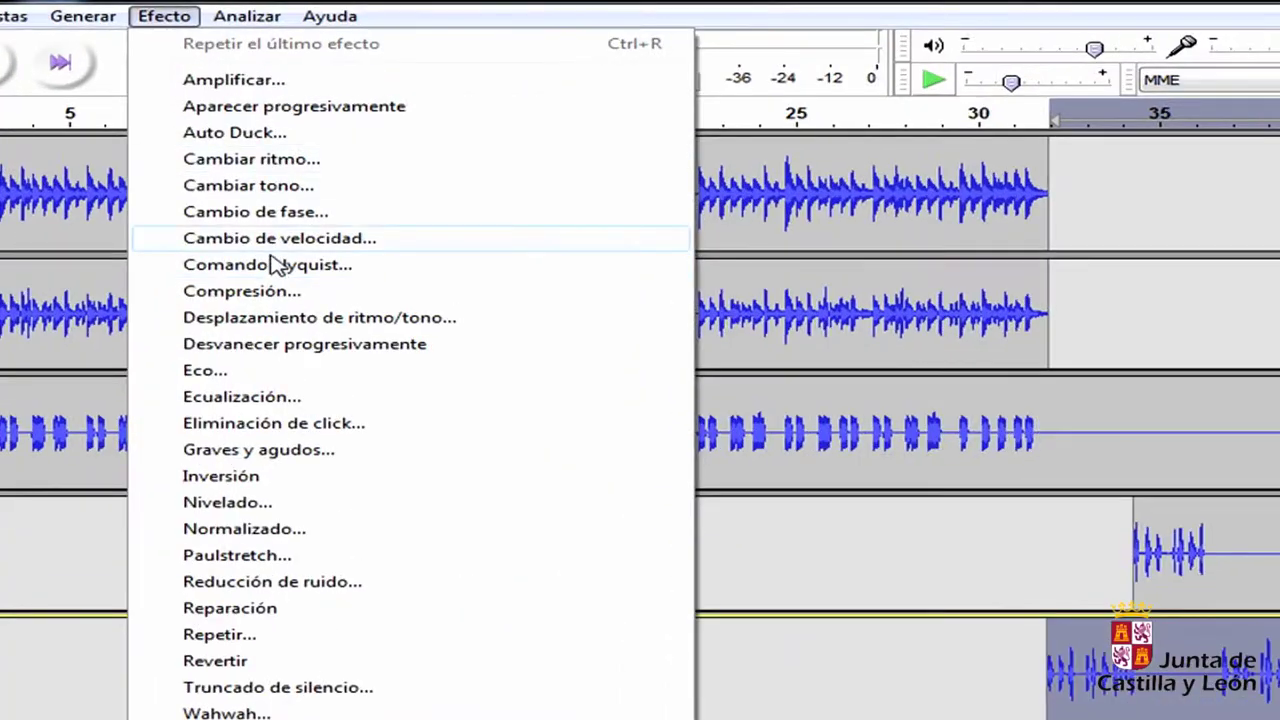
pyautogui.click(292, 209)
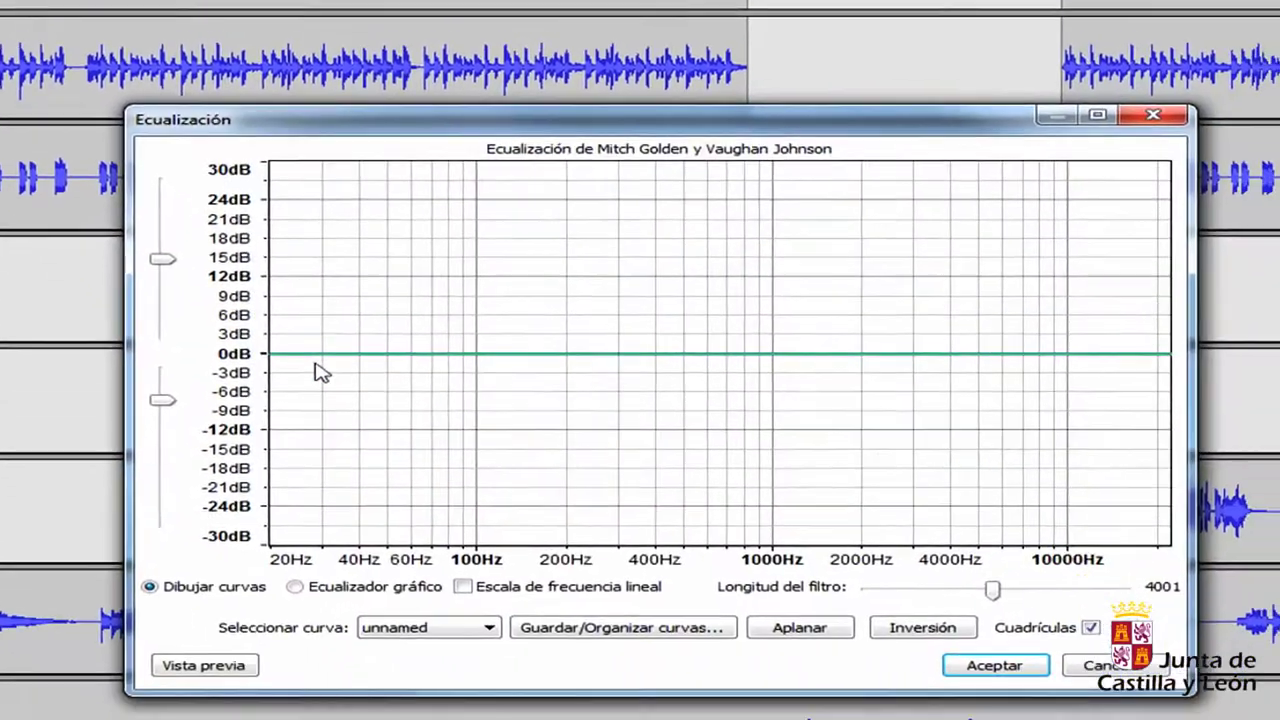
pyautogui.click(470, 608)
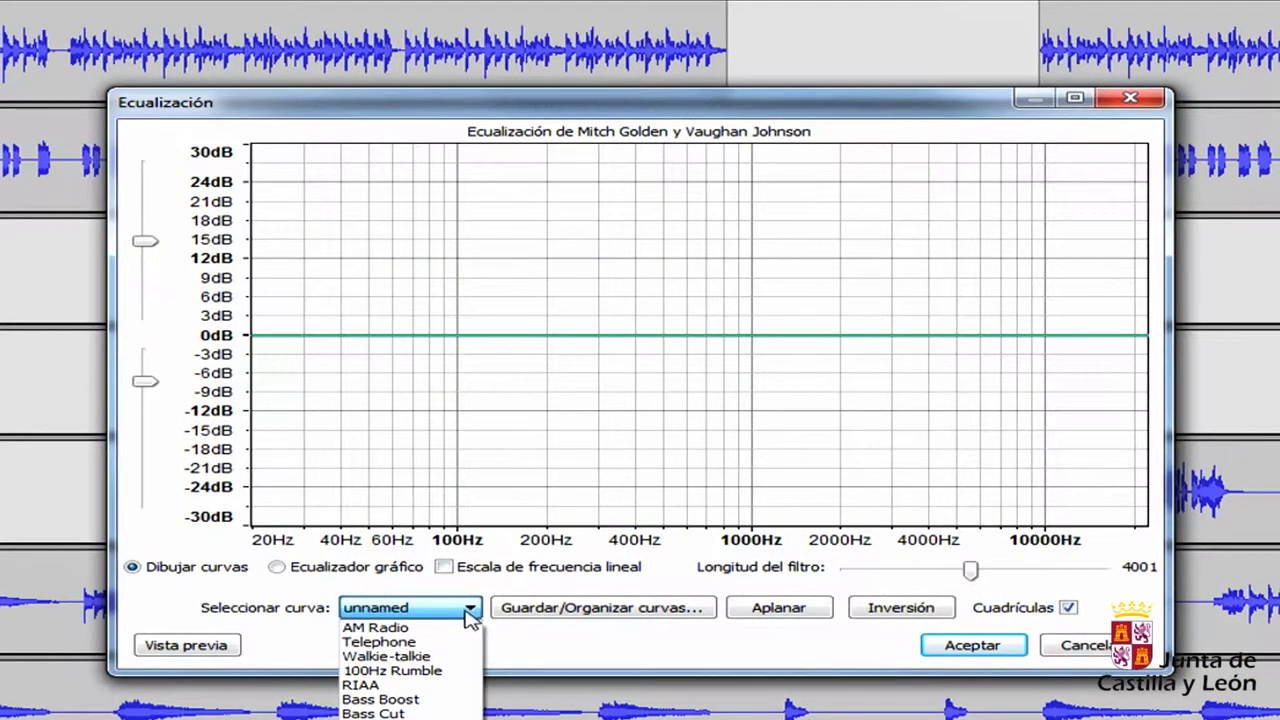
pyautogui.click(413, 645)
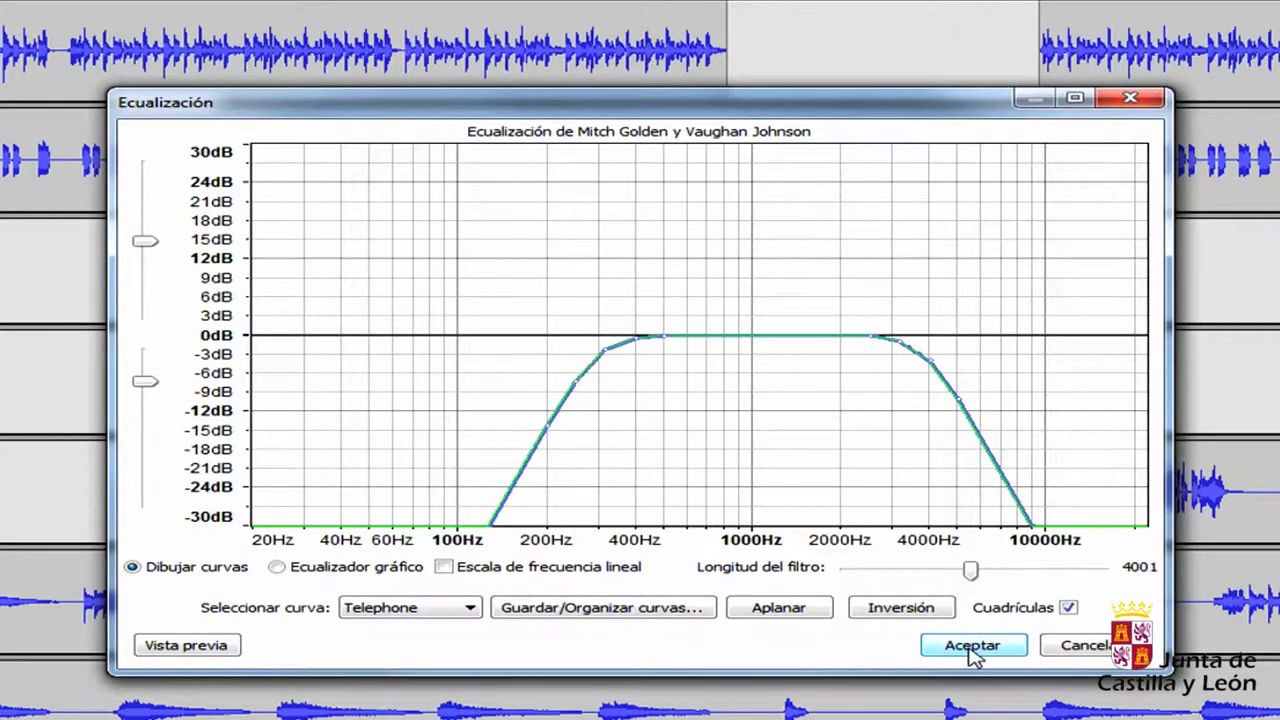
pyautogui.click(980, 646)
# Step: Enlarge the Texto and Loop boca tracks to check their gain and pan controls
pyautogui.moveTo(110, 430); pyautogui.dragTo(110, 480)
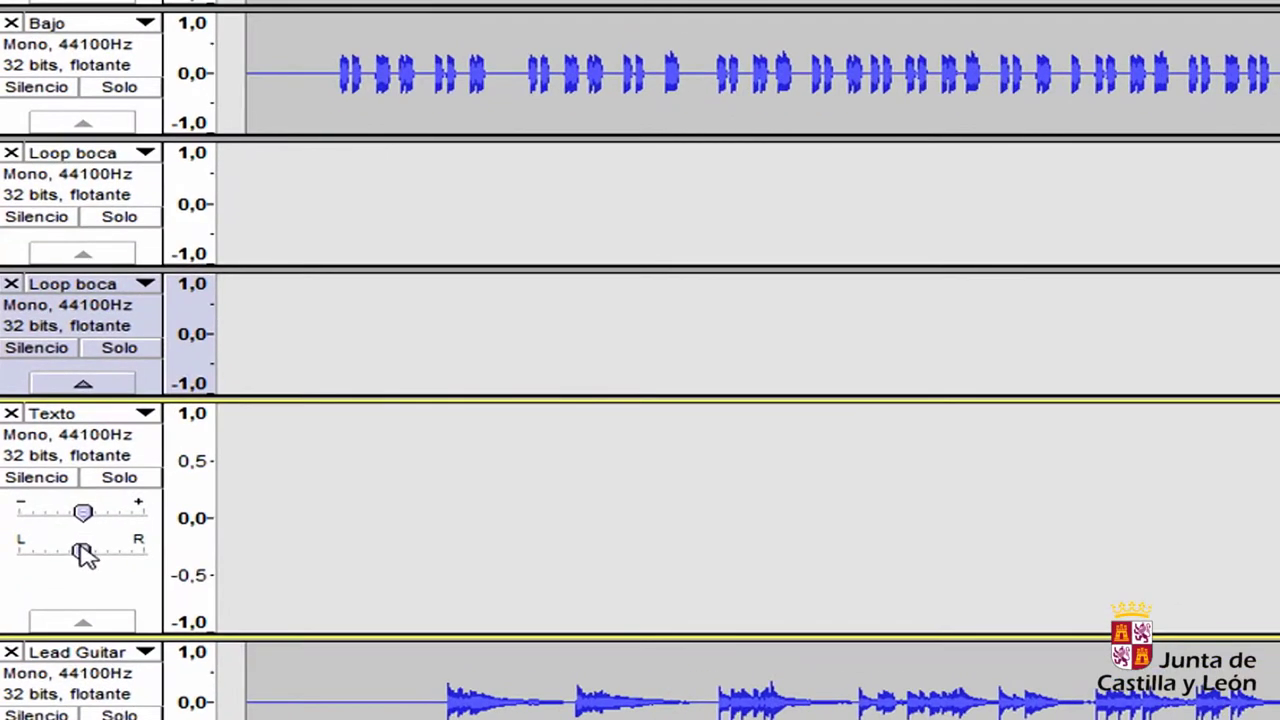
pyautogui.moveTo(84, 553)
pyautogui.mouseDown()
pyautogui.moveTo(66, 551)
pyautogui.moveTo(82, 551)
pyautogui.mouseUp()
pyautogui.moveTo(370, 391); pyautogui.dragTo(340, 537)
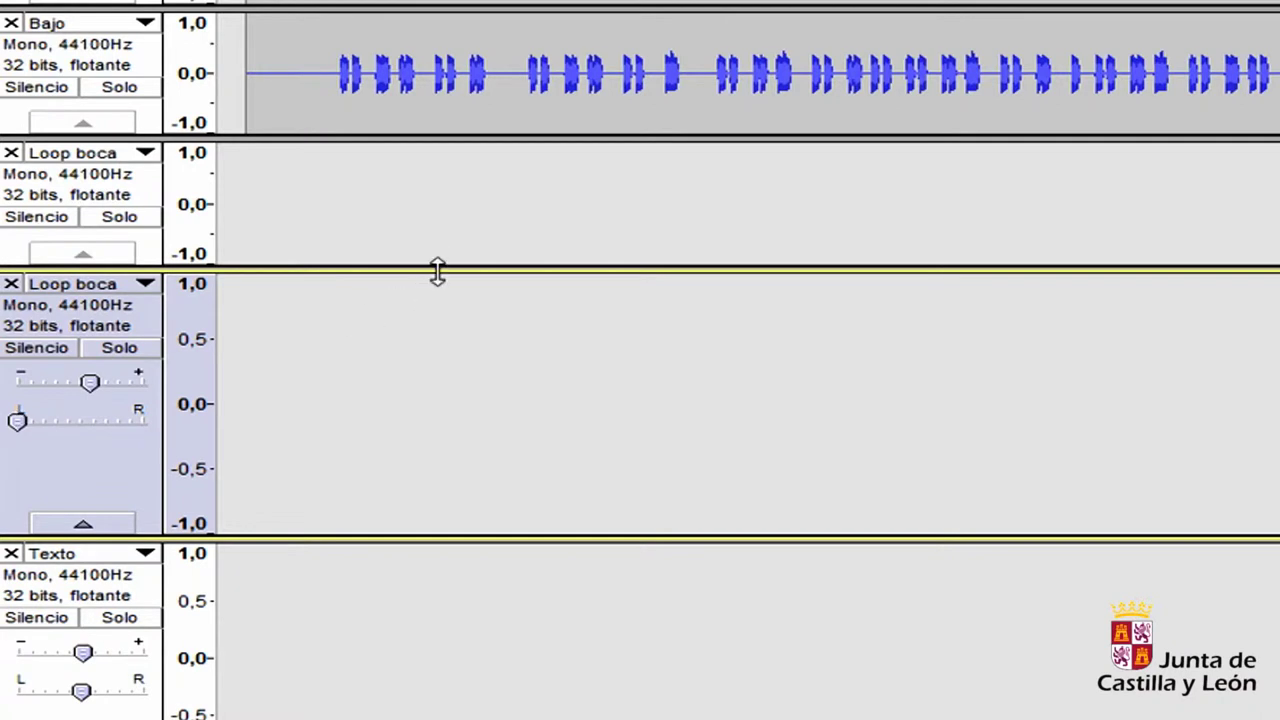
pyautogui.moveTo(437, 271); pyautogui.dragTo(426, 385)
# Step: Start a graphic equalization of the selected Loop boca clip, cutting the bands from 20 Hz to 160 Hz and those above 10 kHz
pyautogui.click(197, 6)
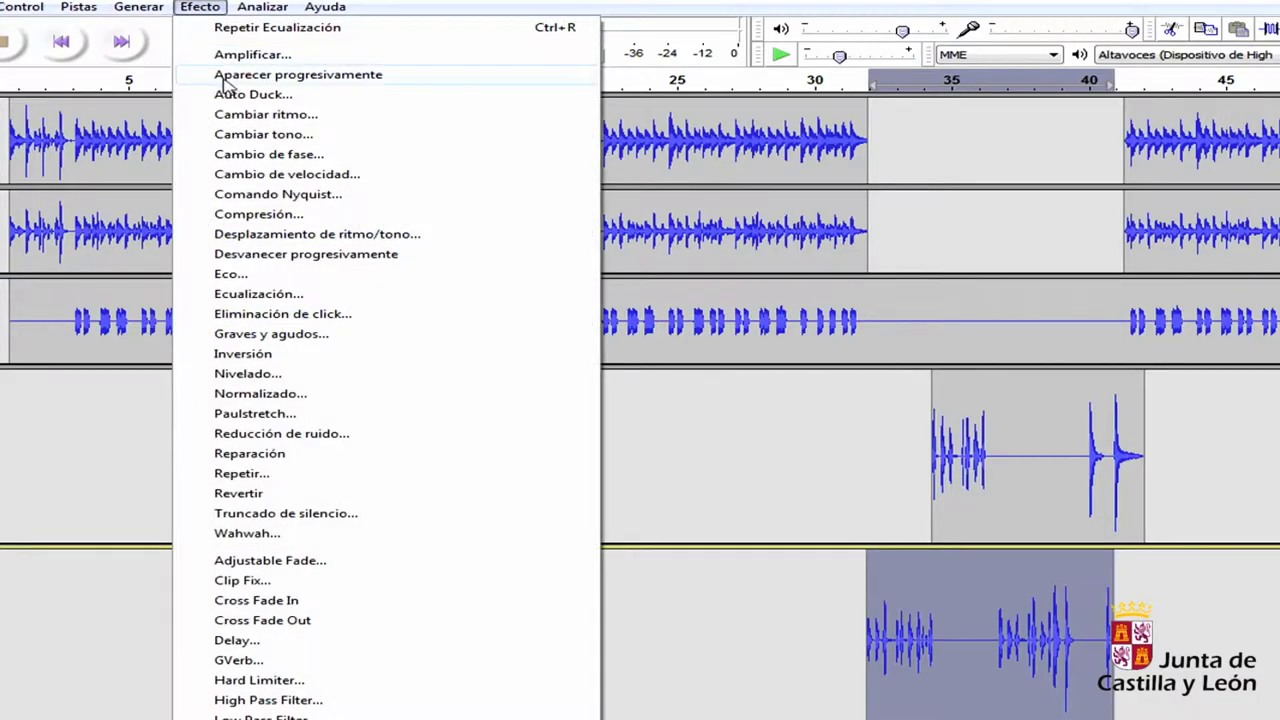
pyautogui.click(252, 294)
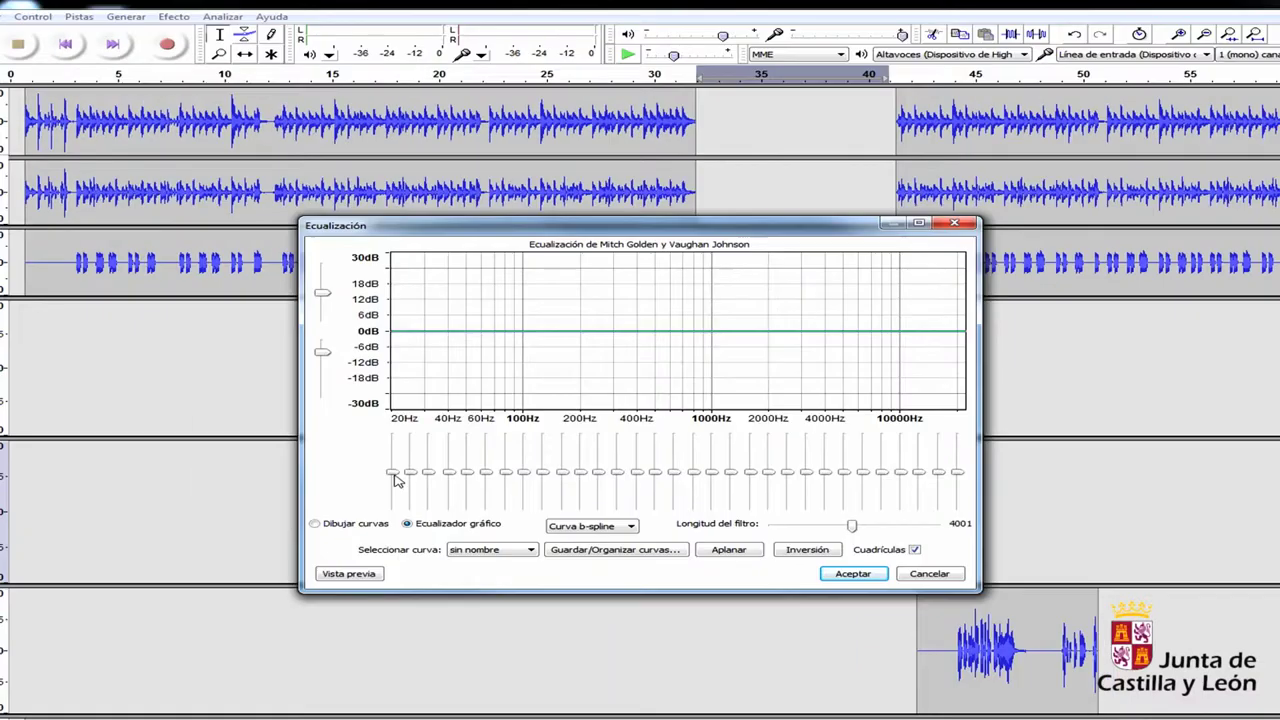
pyautogui.moveTo(394, 477)
pyautogui.mouseDown()
pyautogui.moveTo(392, 507)
pyautogui.moveTo(423, 526)
pyautogui.mouseUp()
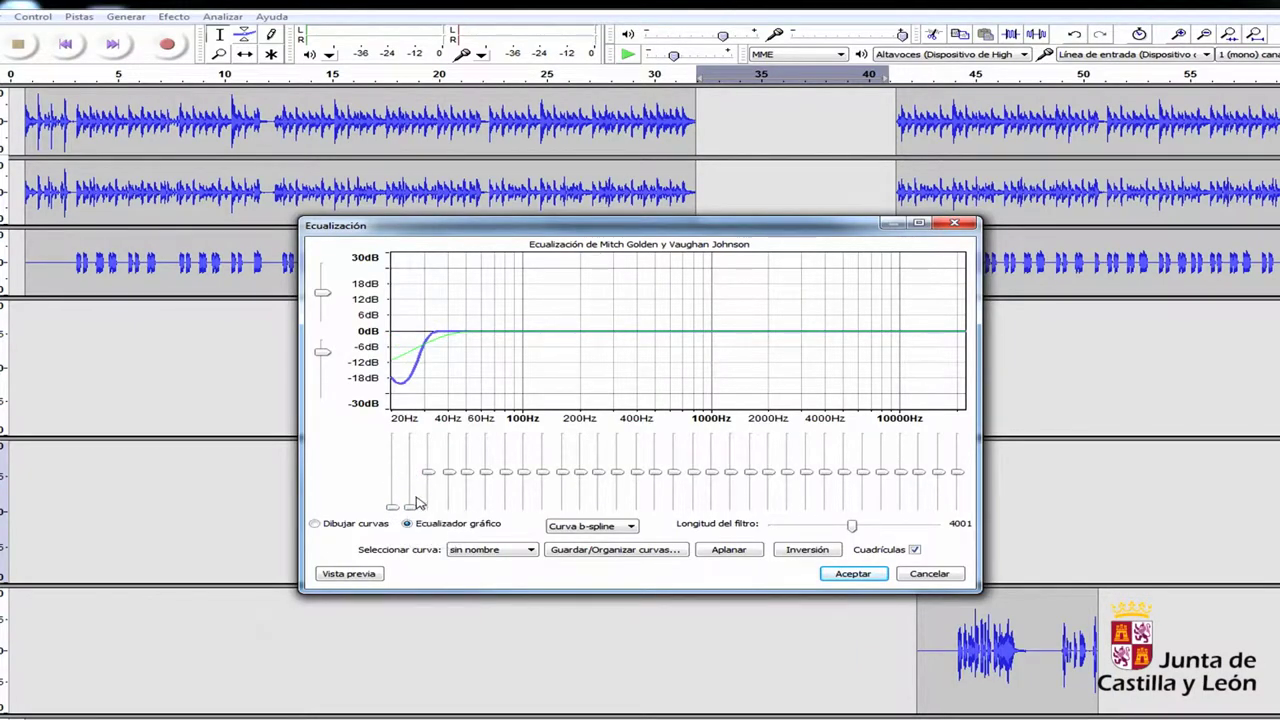
pyautogui.moveTo(432, 481)
pyautogui.mouseDown()
pyautogui.moveTo(430, 510)
pyautogui.moveTo(450, 505)
pyautogui.mouseUp()
pyautogui.moveTo(541, 472)
pyautogui.mouseDown()
pyautogui.moveTo(545, 497)
pyautogui.moveTo(563, 479)
pyautogui.mouseUp()
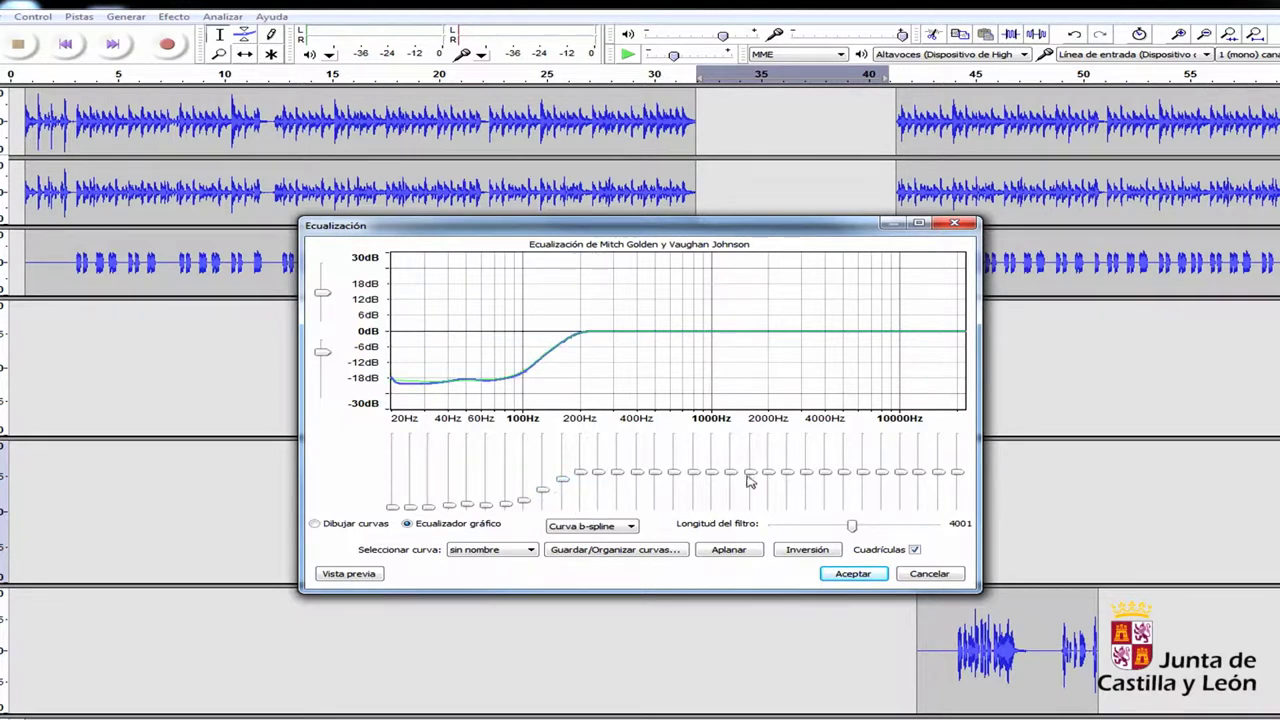
pyautogui.moveTo(957, 472)
pyautogui.mouseDown()
pyautogui.moveTo(957, 508)
pyautogui.moveTo(919, 482)
pyautogui.mouseUp()
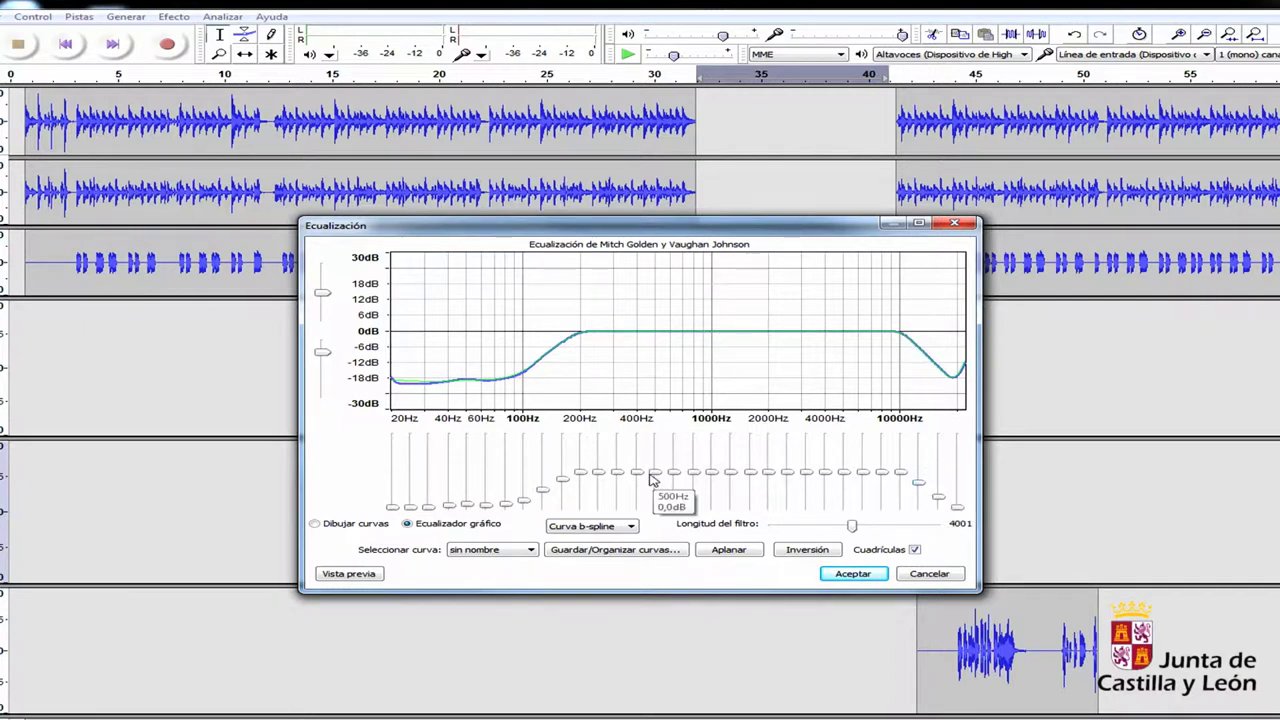
# Step: Slightly boost the graphic equalizer bands around 250 Hz and between 5 kHz and 8 kHz
pyautogui.moveTo(599, 473); pyautogui.dragTo(600, 471)
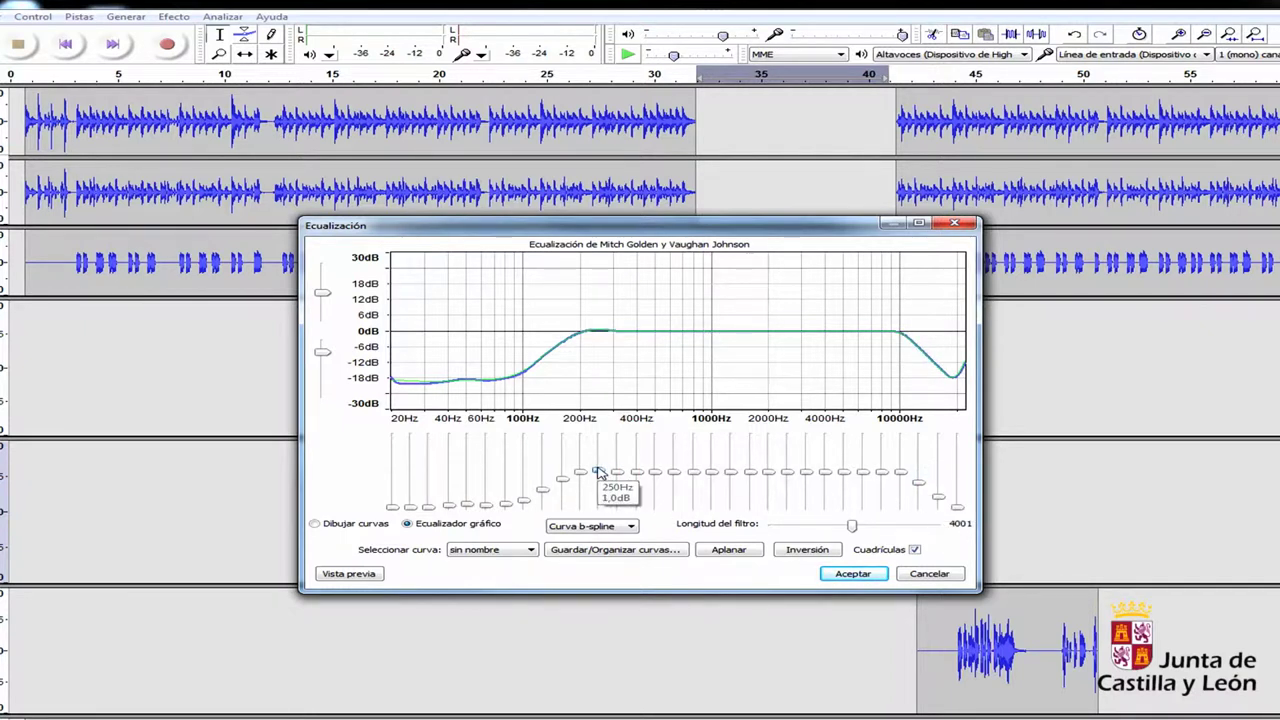
pyautogui.moveTo(882, 472); pyautogui.dragTo(884, 469)
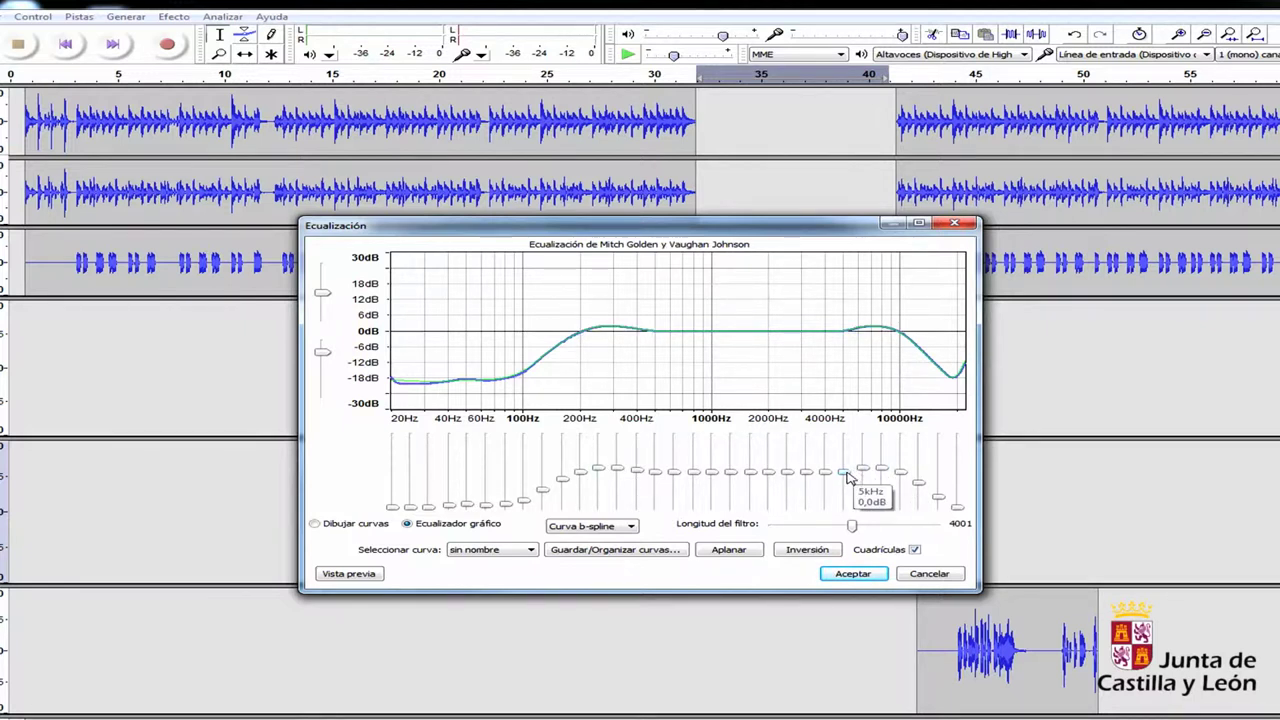
pyautogui.moveTo(845, 473); pyautogui.dragTo(845, 470)
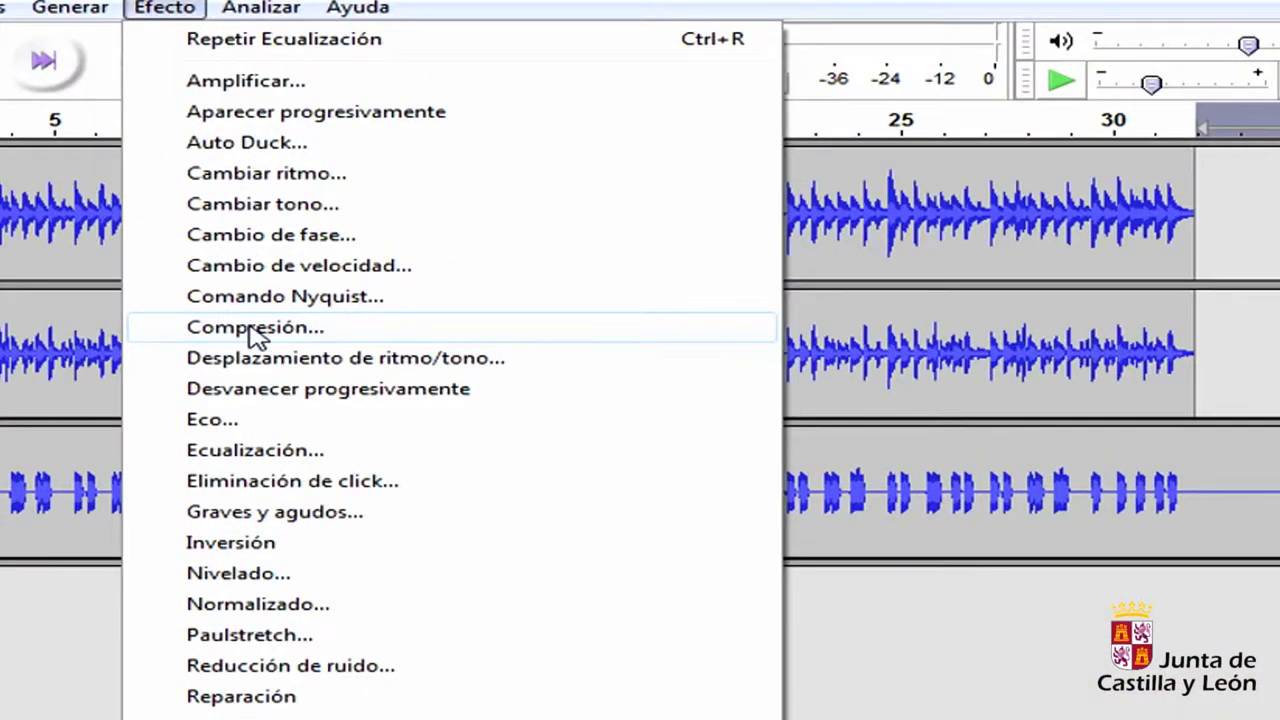
# Step: Apply Compresión to the selected Loop boca clip with a 2:1 ratio and a raised threshold
pyautogui.click(285, 157)
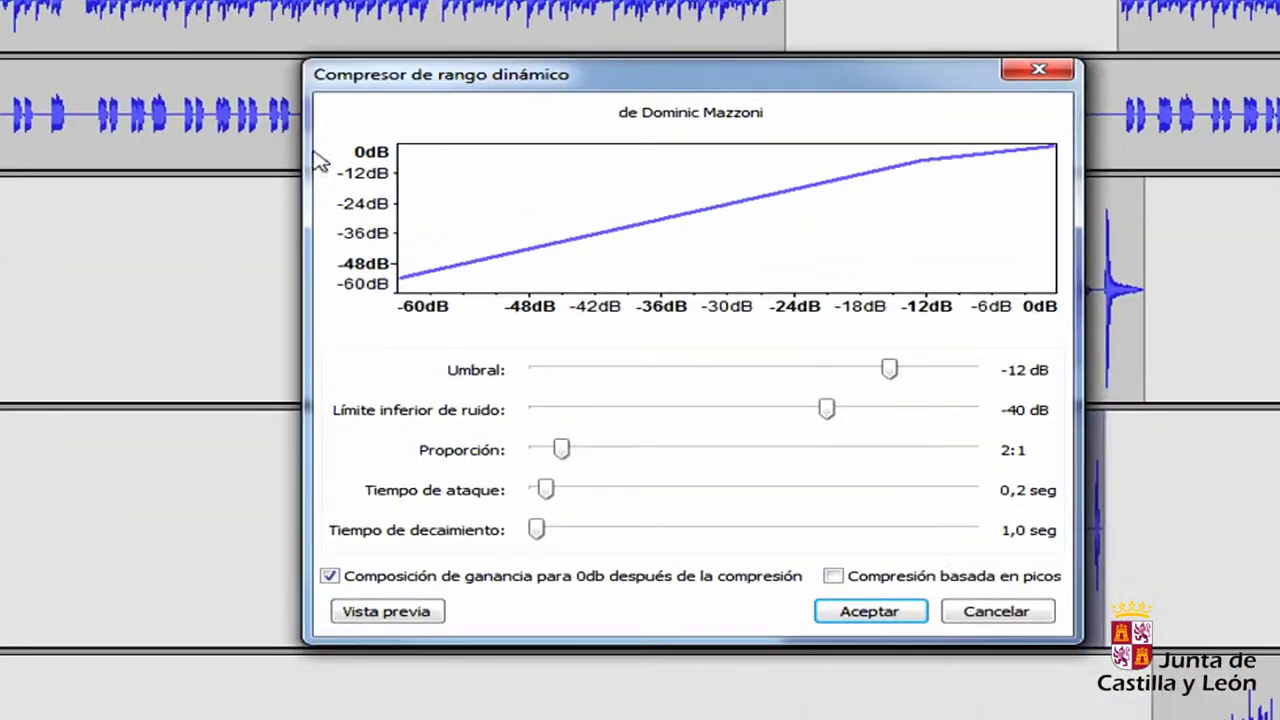
pyautogui.click(590, 450)
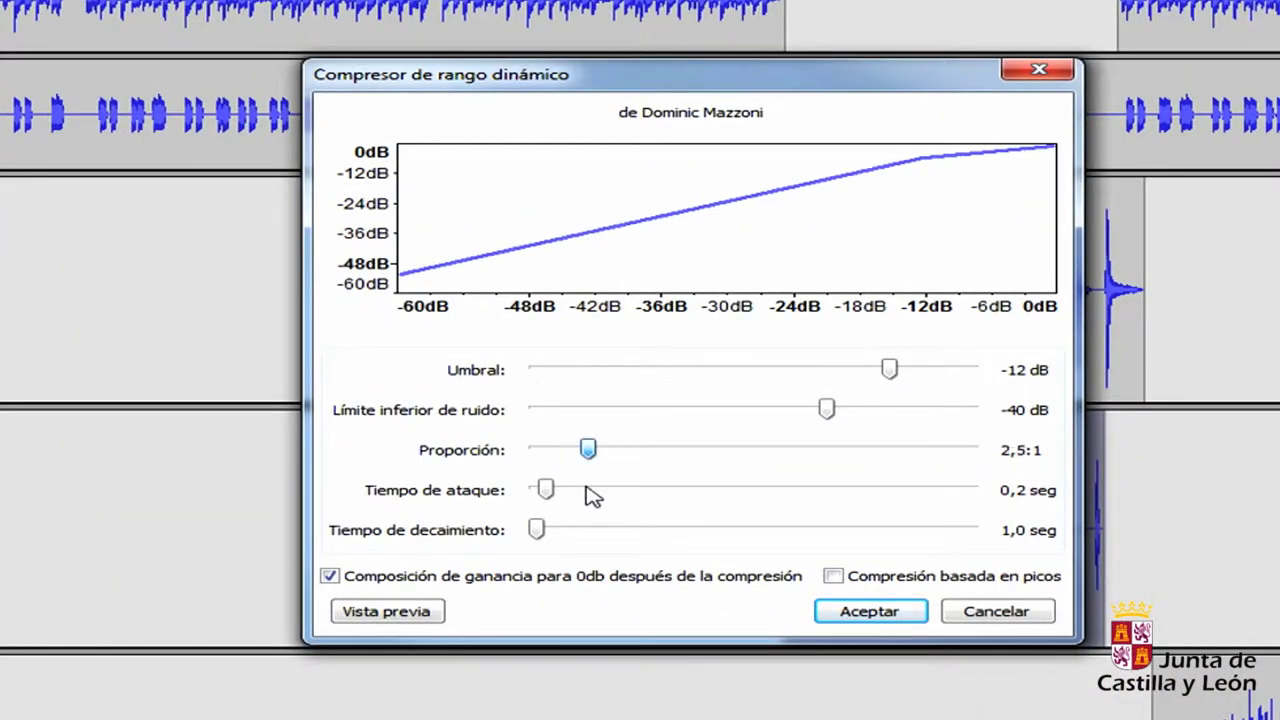
pyautogui.press('Left')
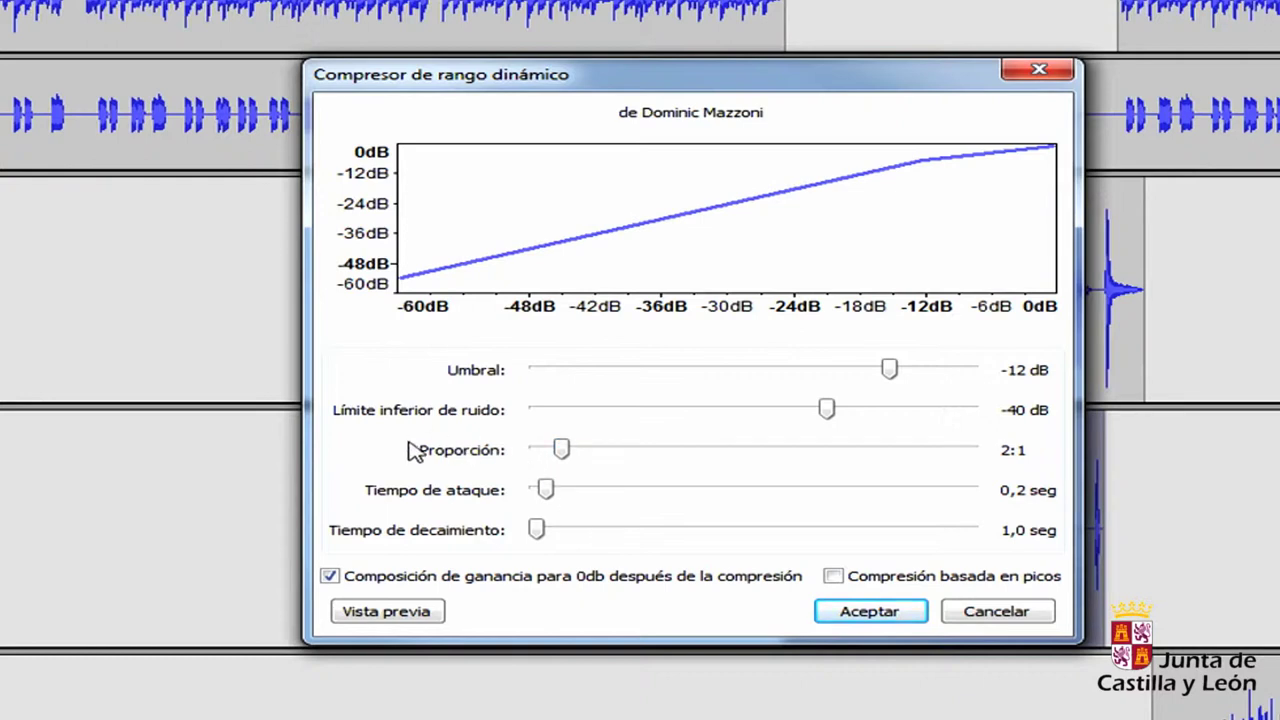
pyautogui.moveTo(889, 370); pyautogui.dragTo(916, 373)
pyautogui.click(905, 611)
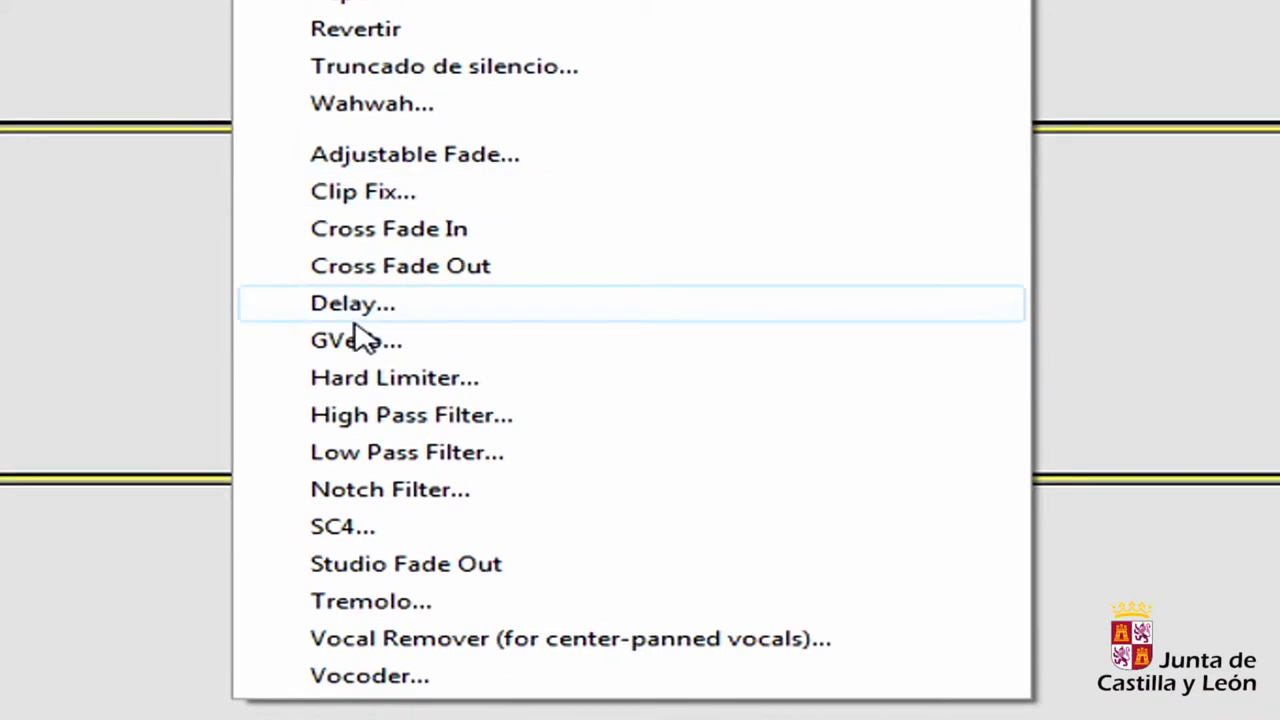
# Step: Apply the GVerb reverb effect to the selected Loop boca clip
pyautogui.click(355, 338)
pyautogui.moveTo(591, 220); pyautogui.dragTo(513, 222)
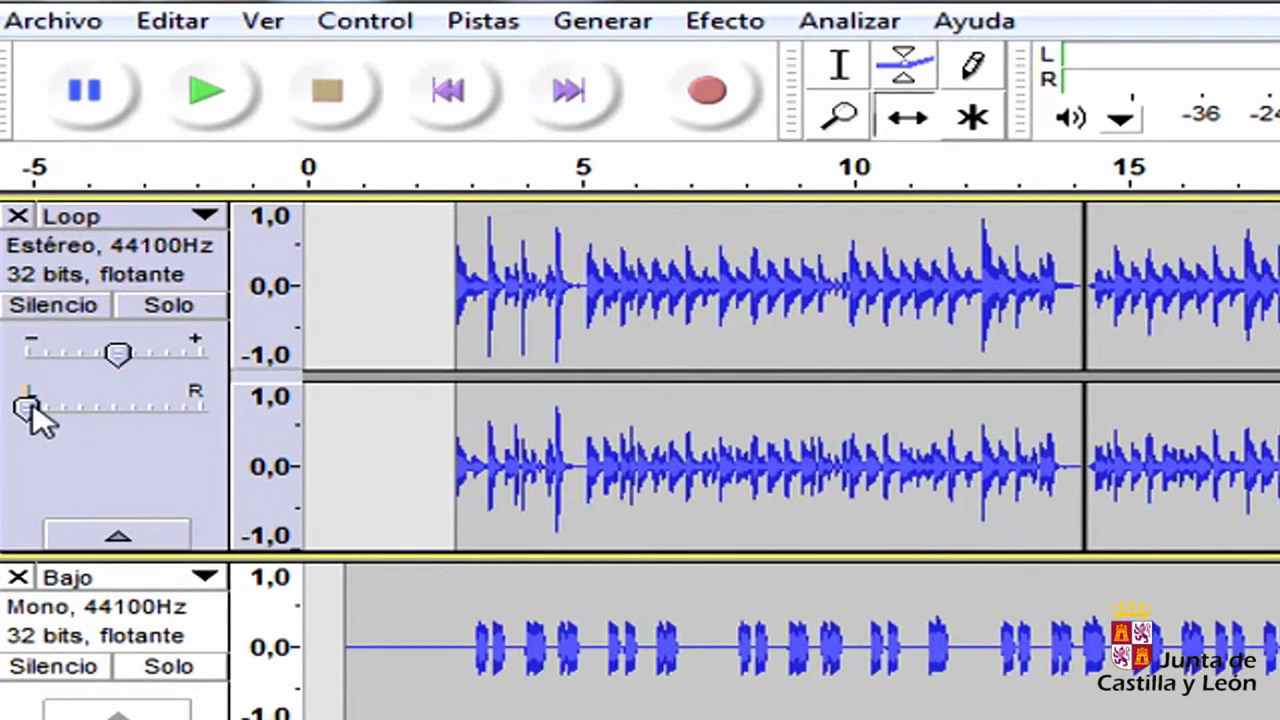
# Step: Check the Loop track's pan position and enlarge the Bajo track to examine its pan control
pyautogui.moveTo(39, 402)
pyautogui.moveTo(108, 425); pyautogui.dragTo(98, 472)
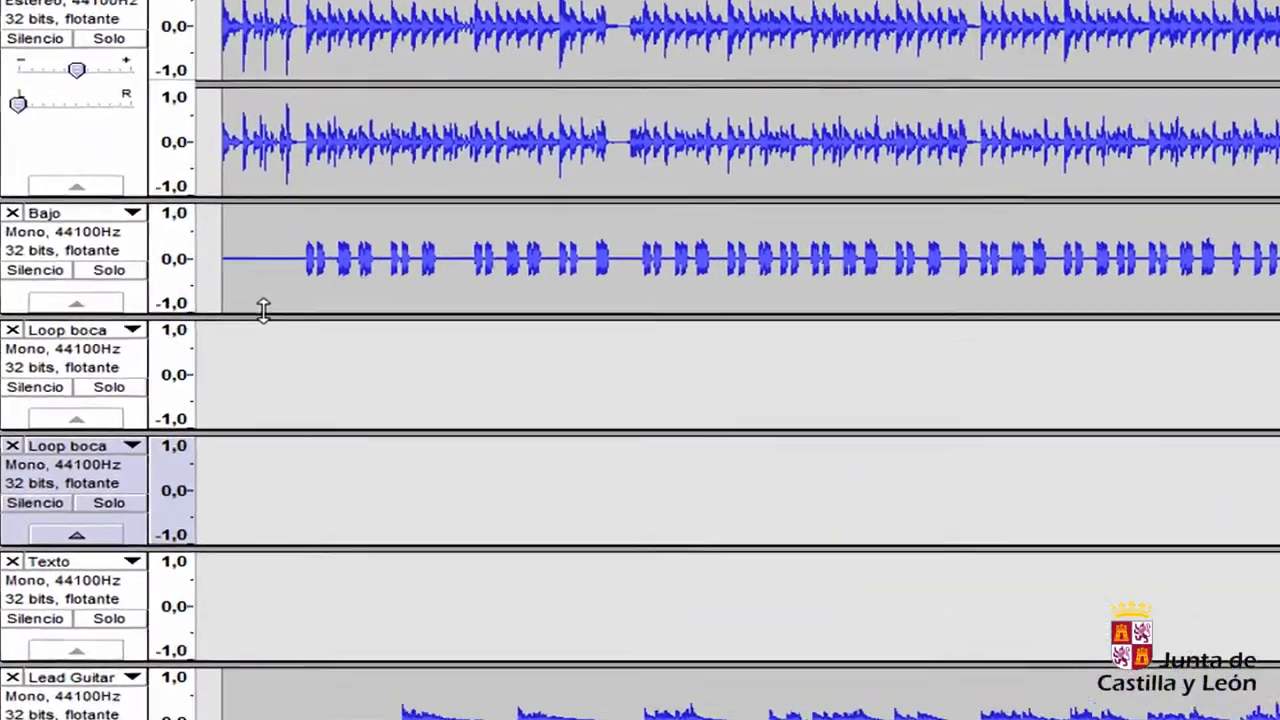
pyautogui.moveTo(262, 310); pyautogui.dragTo(268, 396)
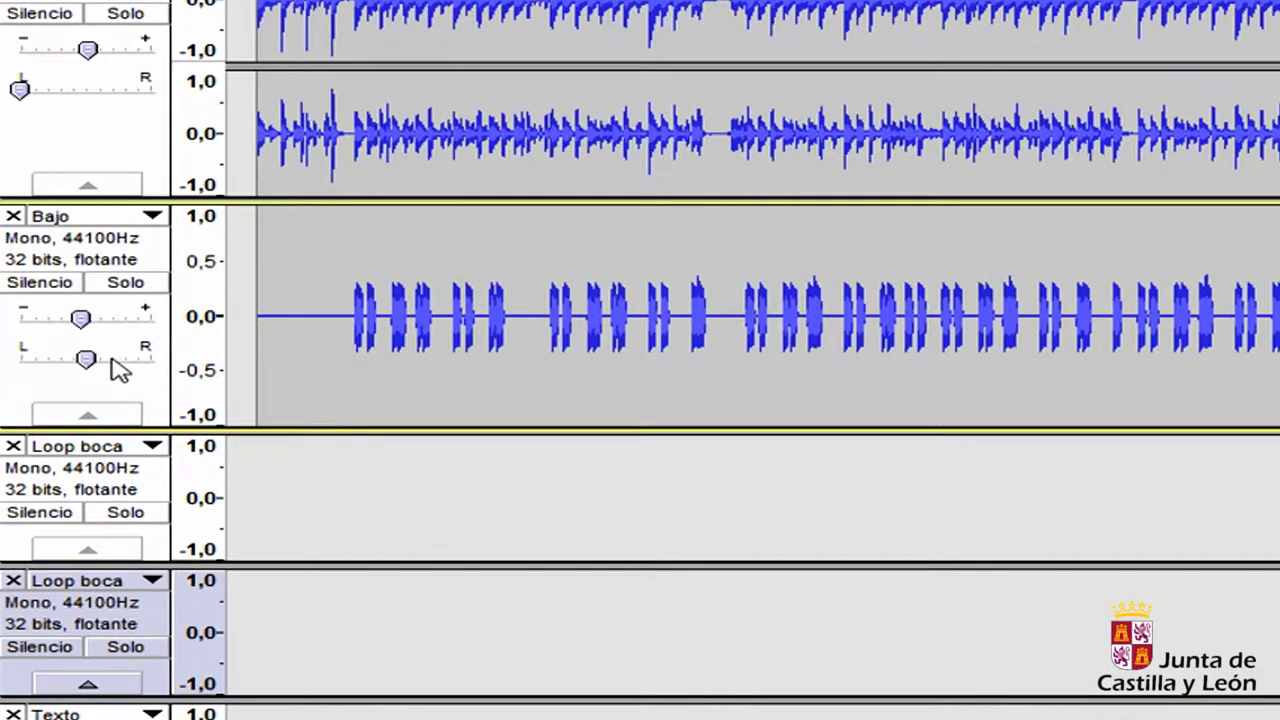
pyautogui.moveTo(86, 361); pyautogui.dragTo(87, 375)
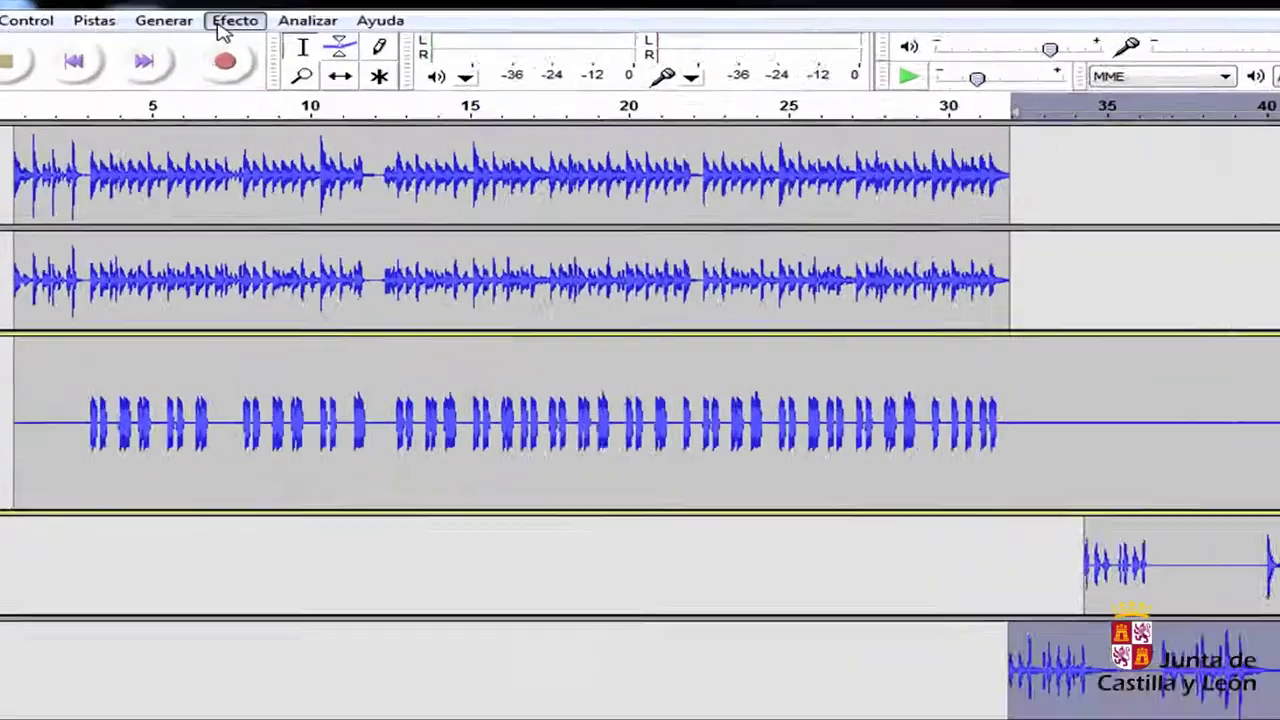
# Step: Open the graphic Ecualización for the bass and raise its 80 Hz band
pyautogui.click(245, 19)
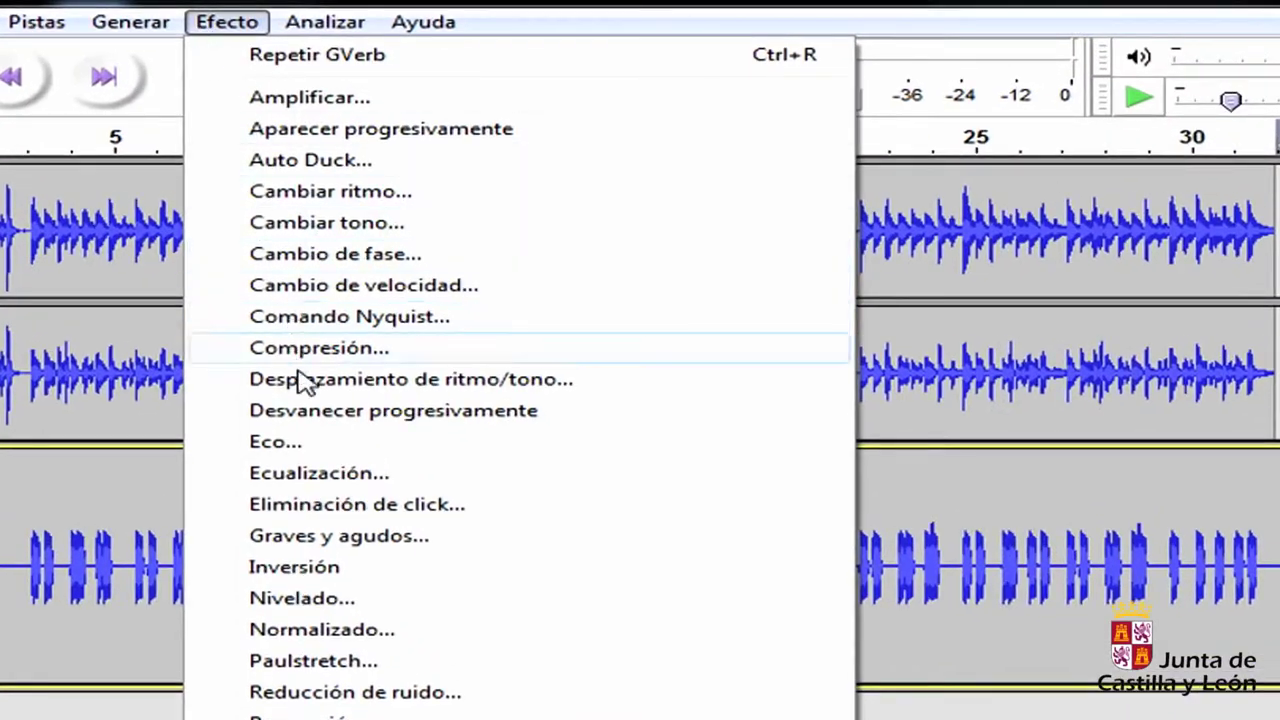
pyautogui.click(80, 256)
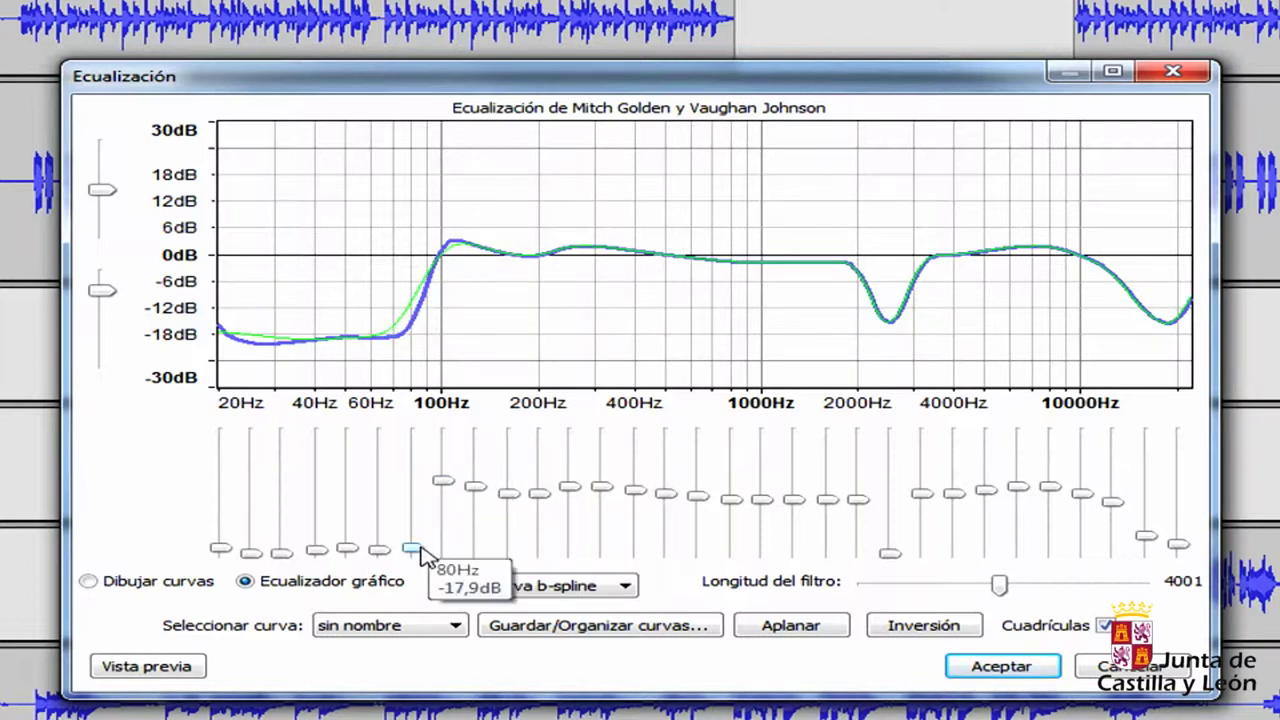
pyautogui.moveTo(410, 530); pyautogui.dragTo(410, 484)
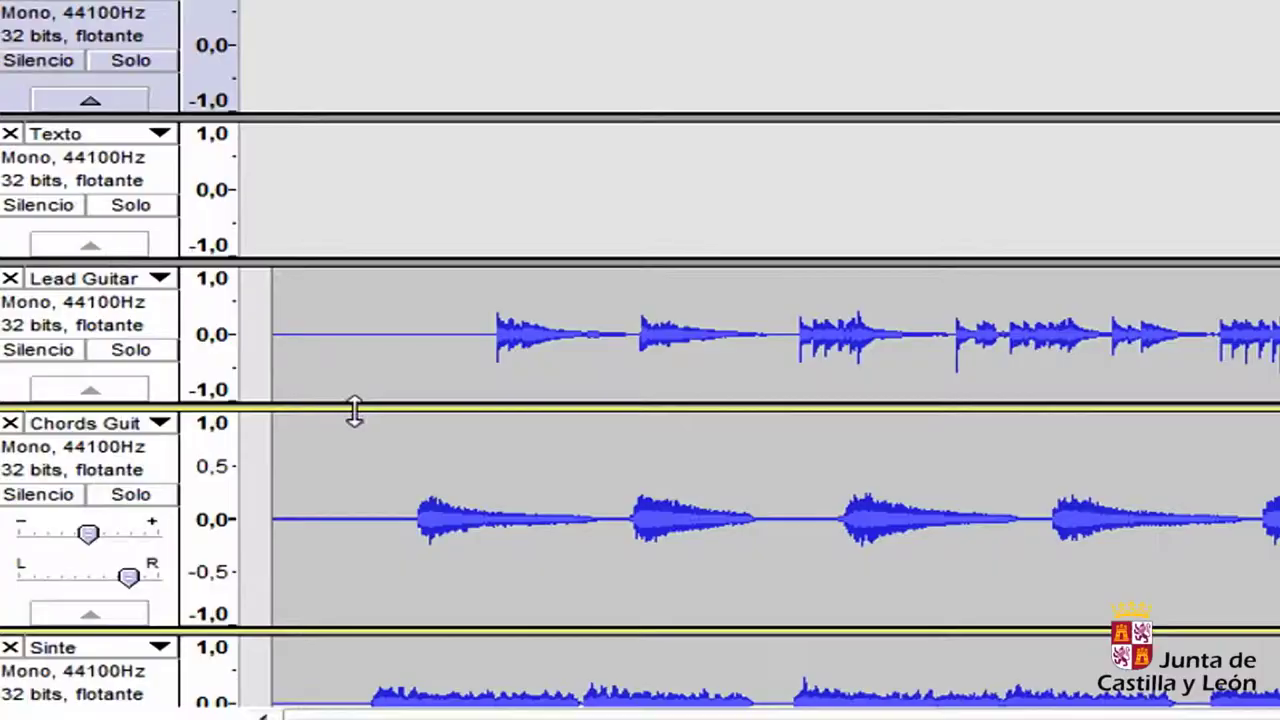
# Step: Enlarge the Lead Guitar track to check its gain and pan controls
pyautogui.moveTo(351, 414); pyautogui.dragTo(351, 489)
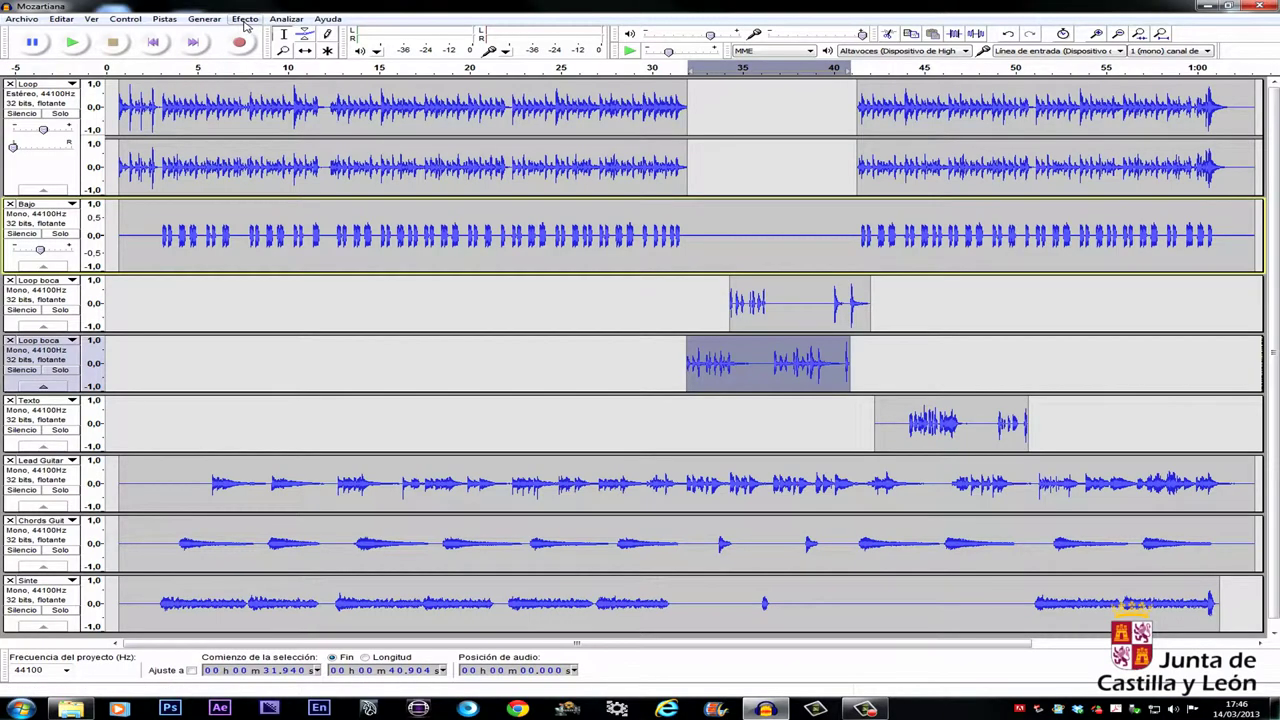
# Step: Open the graphic Ecualización for the guitar and cut its bands from 20 Hz to 160 Hz to about -18 to -20 dB
pyautogui.click(245, 19)
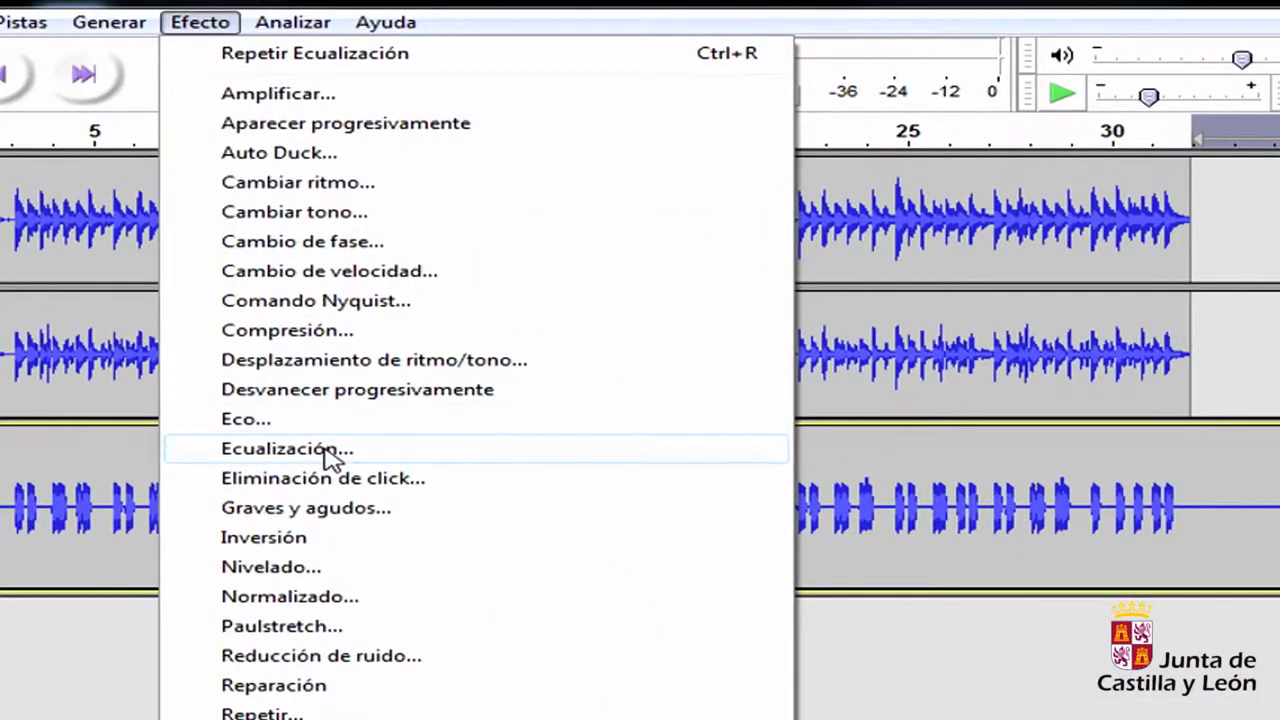
pyautogui.click(330, 452)
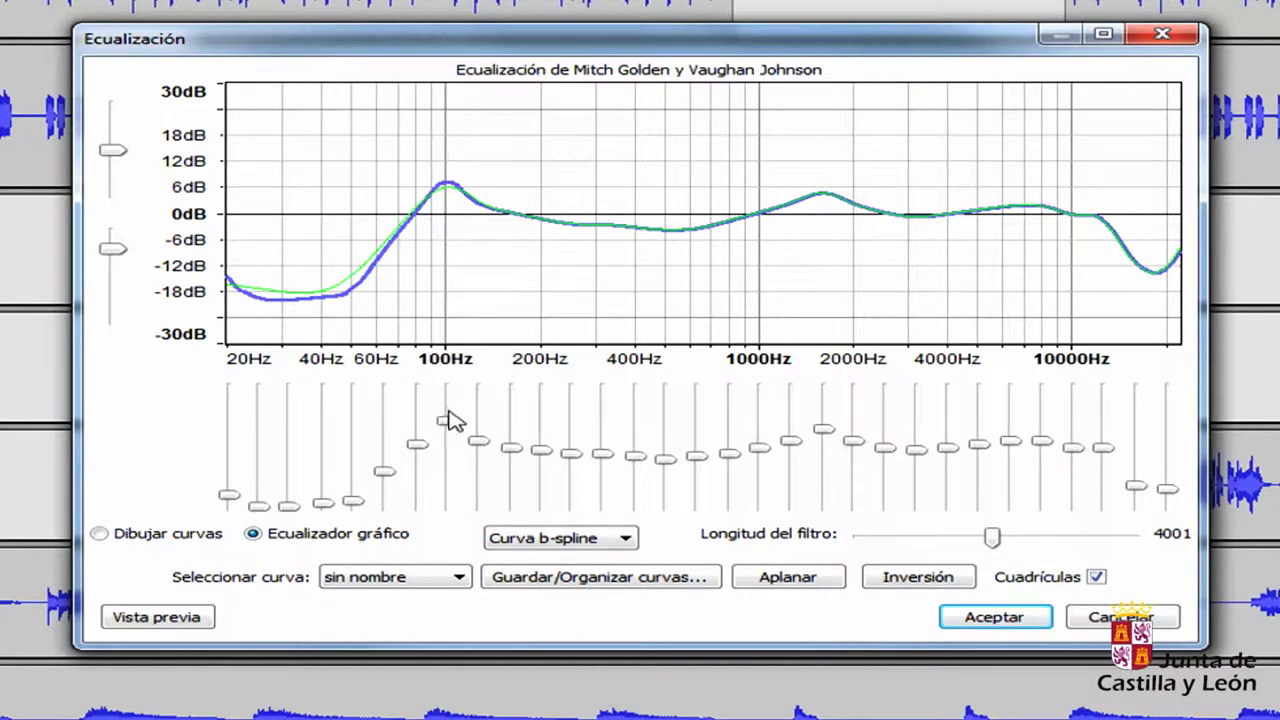
pyautogui.moveTo(449, 420); pyautogui.dragTo(445, 500)
pyautogui.moveTo(416, 443)
pyautogui.mouseDown()
pyautogui.moveTo(410, 497)
pyautogui.moveTo(384, 506)
pyautogui.mouseUp()
pyautogui.moveTo(229, 495); pyautogui.dragTo(225, 530)
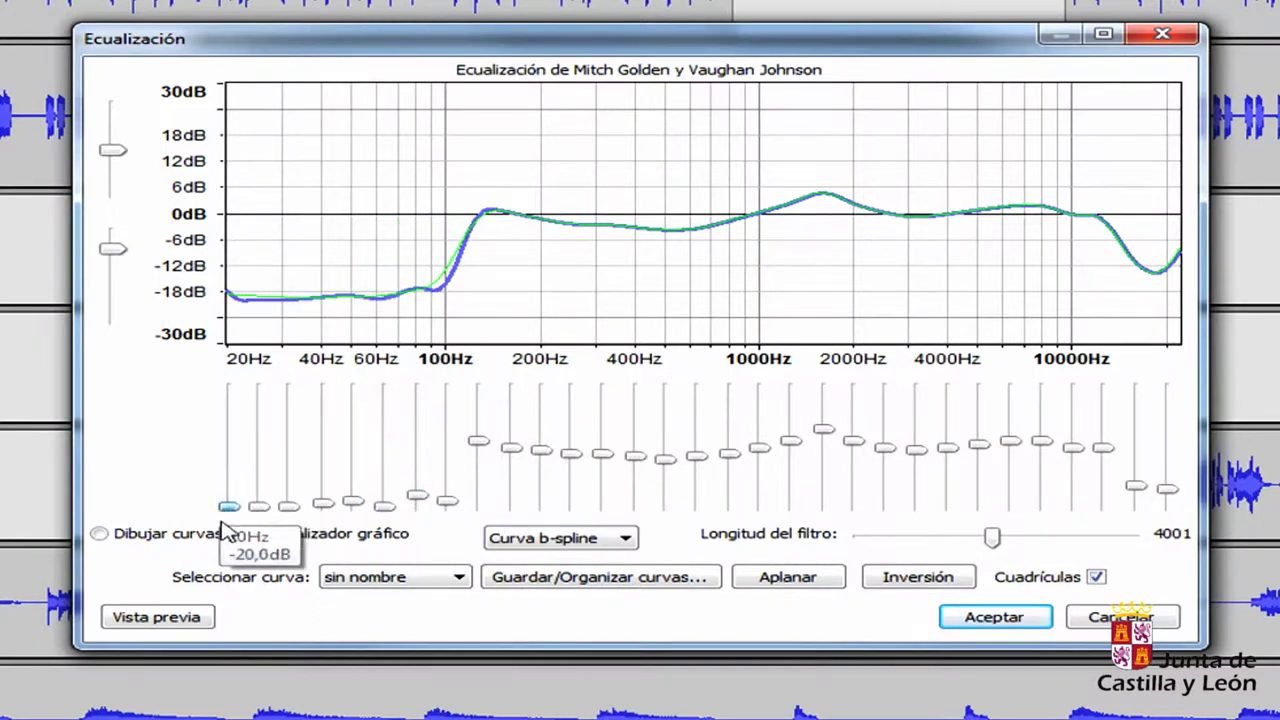
pyautogui.moveTo(478, 448); pyautogui.dragTo(480, 506)
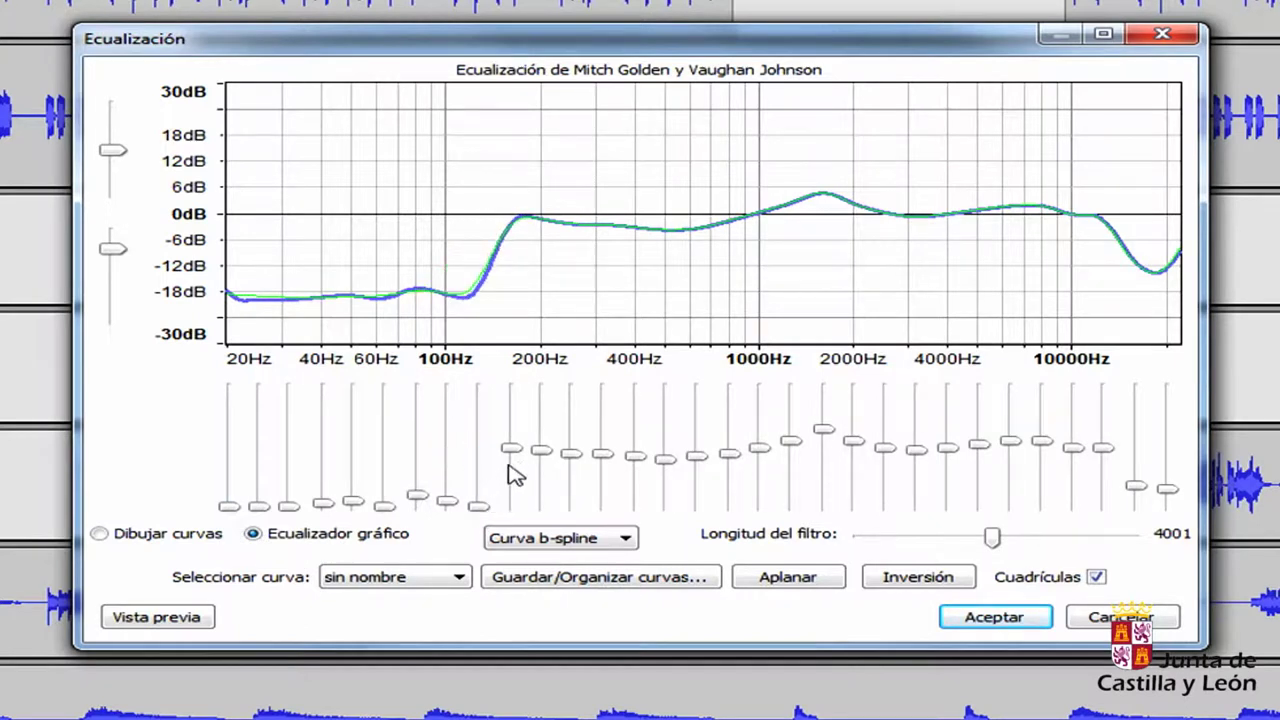
pyautogui.moveTo(511, 450); pyautogui.dragTo(512, 500)
# Step: Raise the guitar's 200 to 315 Hz bands slightly, ease down the 1600 Hz band and boost the 12500 Hz band
pyautogui.moveTo(539, 451); pyautogui.dragTo(571, 439)
pyautogui.moveTo(602, 455); pyautogui.dragTo(602, 439)
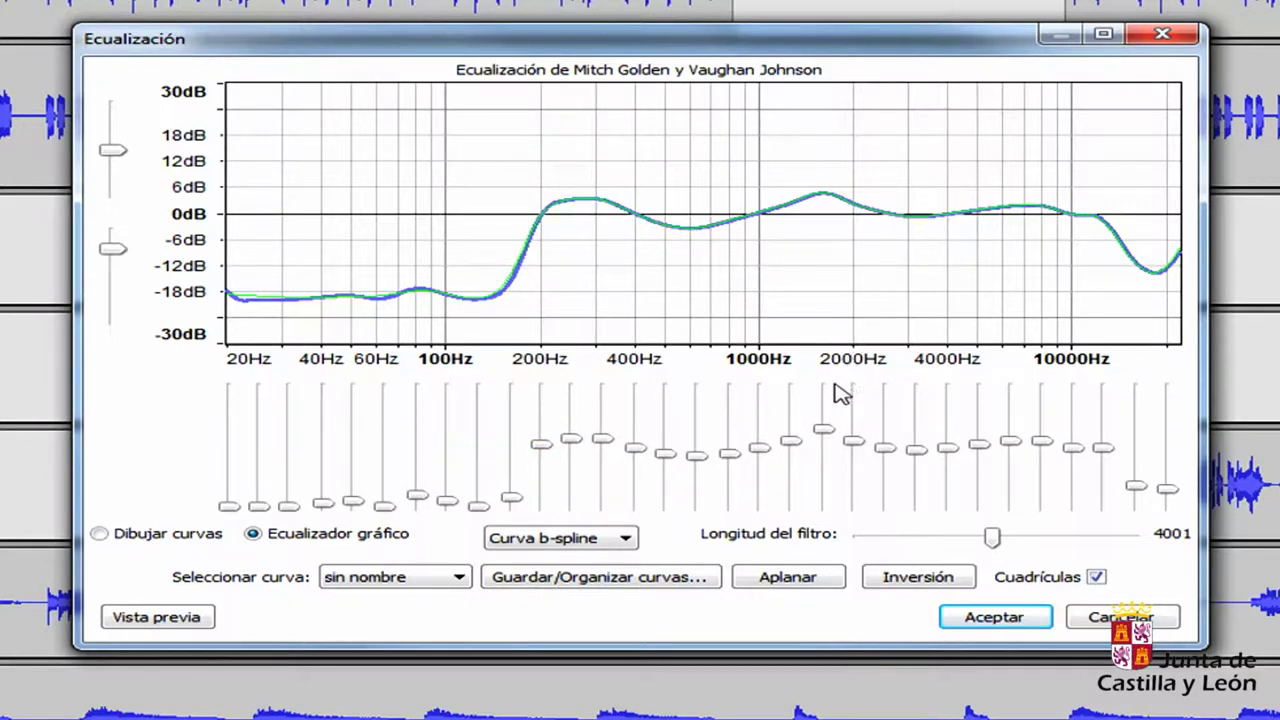
pyautogui.moveTo(825, 440); pyautogui.dragTo(827, 451)
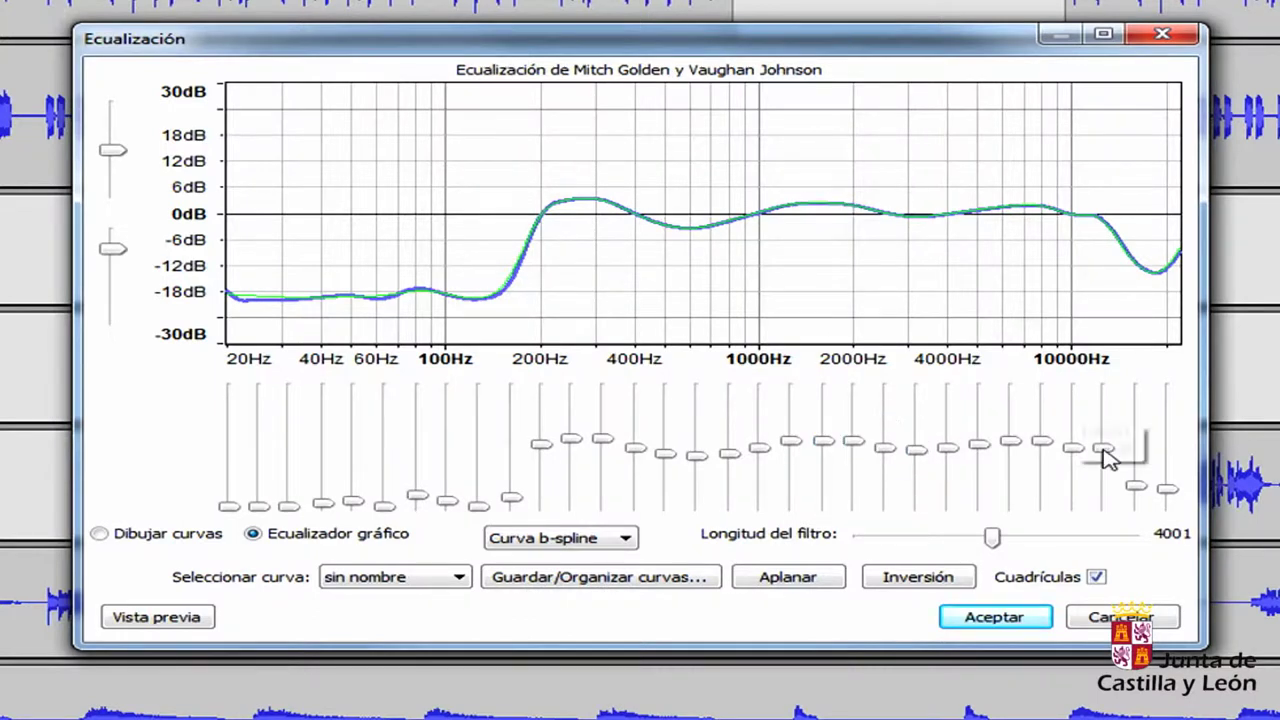
pyautogui.moveTo(1105, 455); pyautogui.dragTo(1104, 435)
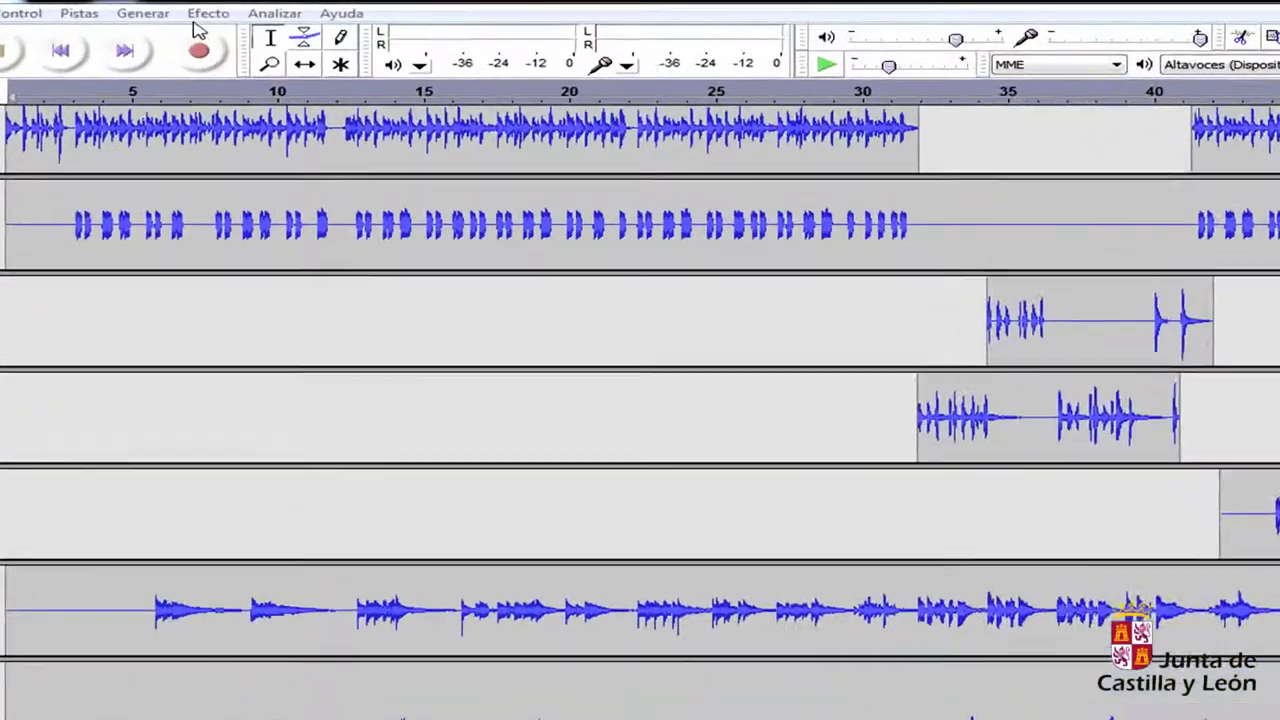
# Step: Apply the graphic Ecualización to the Sinte track with its 250 Hz band lowered to about 3 dB
pyautogui.click(247, 8)
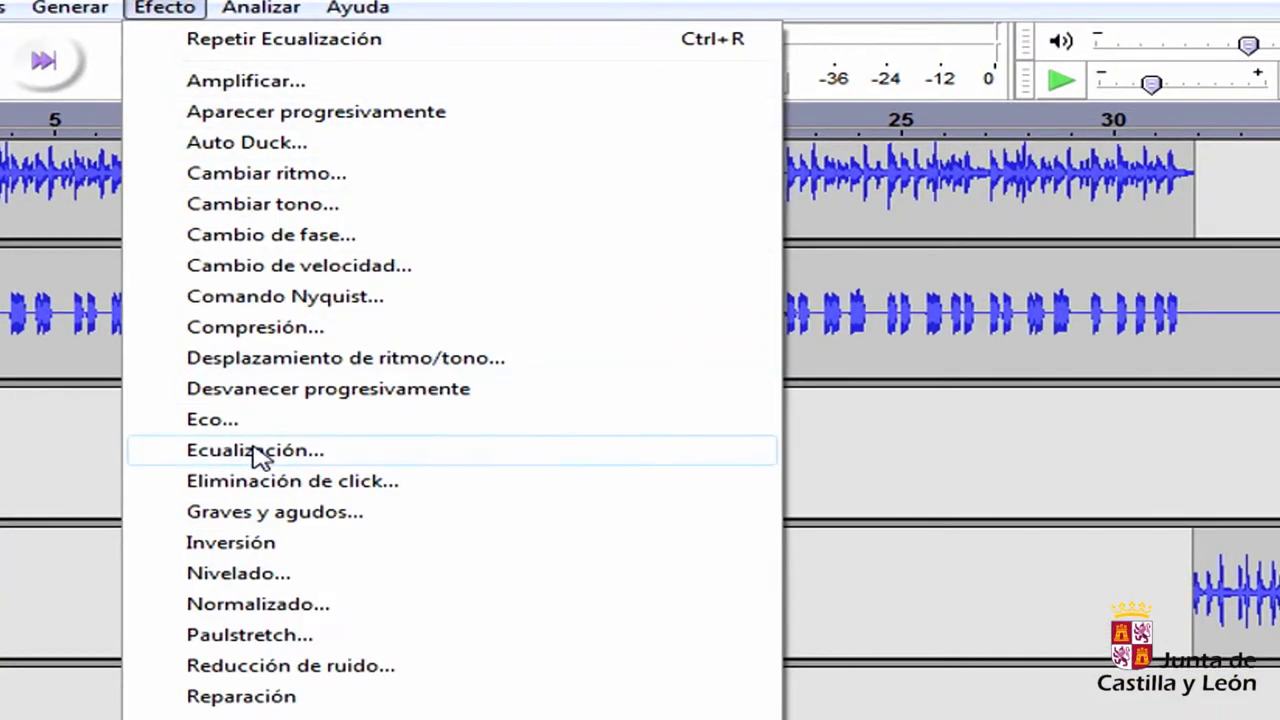
pyautogui.click(252, 446)
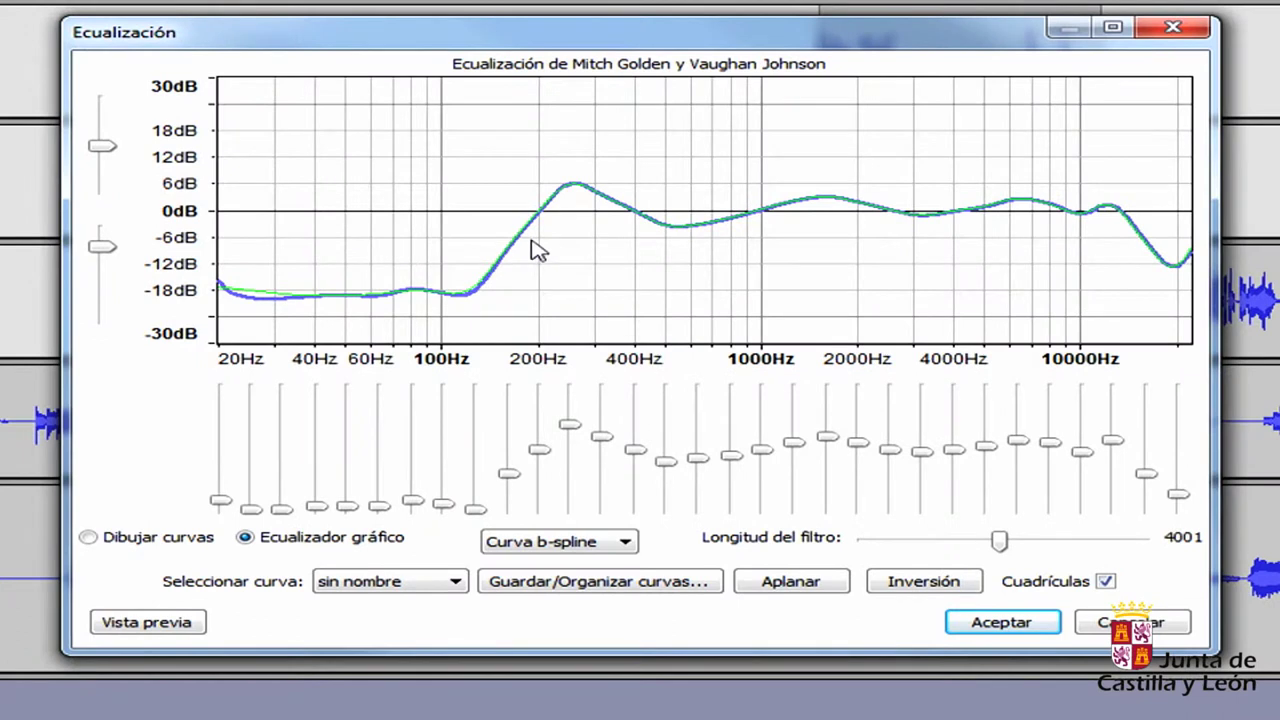
pyautogui.moveTo(574, 426); pyautogui.dragTo(577, 446)
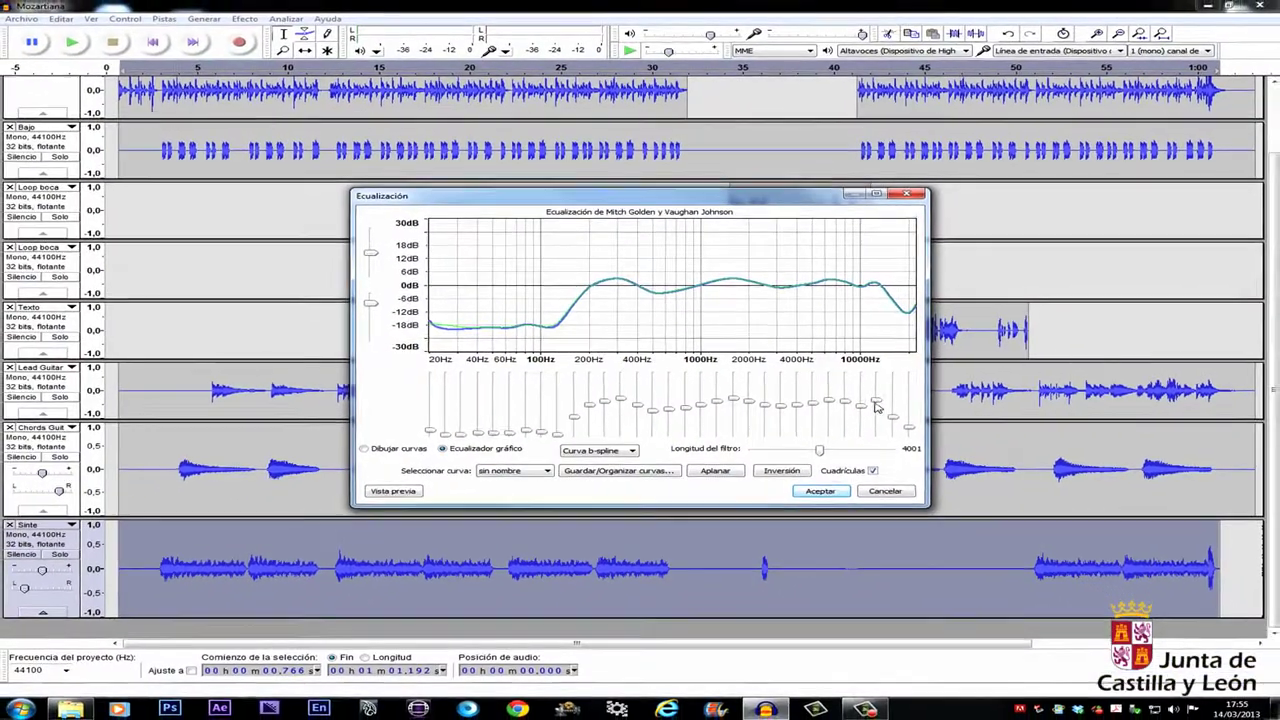
pyautogui.click(837, 503)
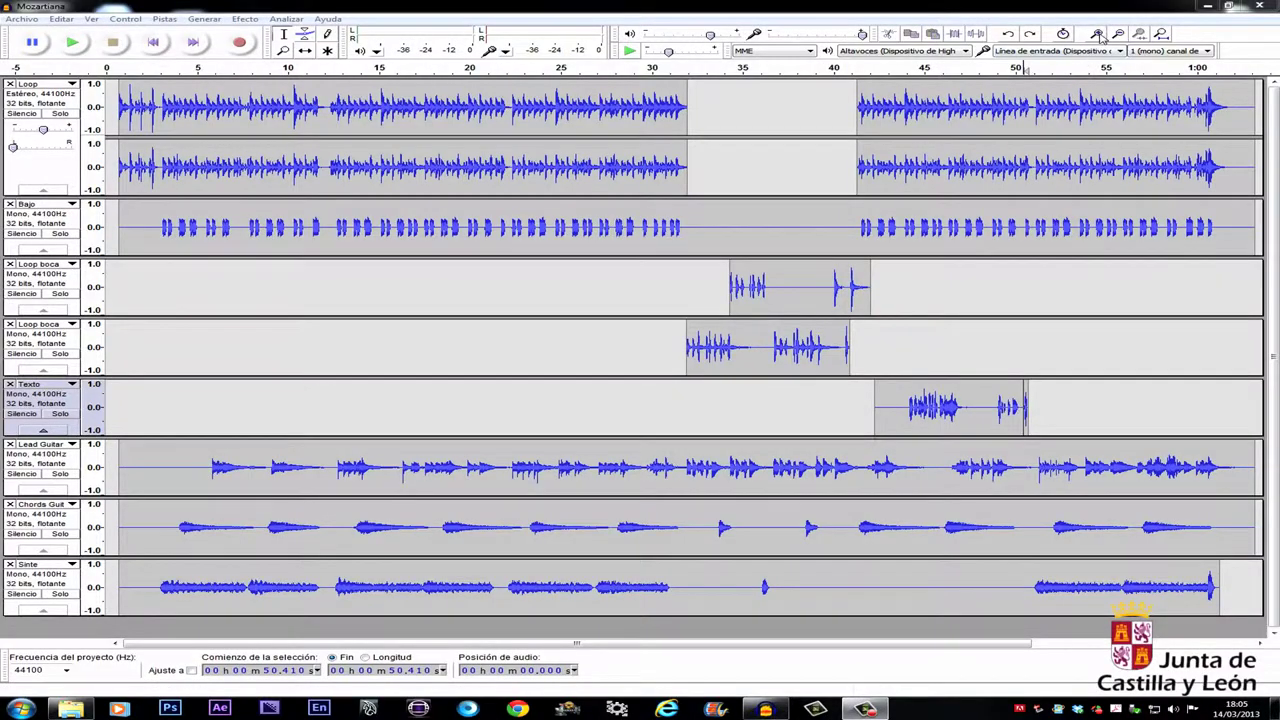
# Step: Select the last short sound at the end of the Texto clip, around 50,5 s
pyautogui.click(1097, 33)
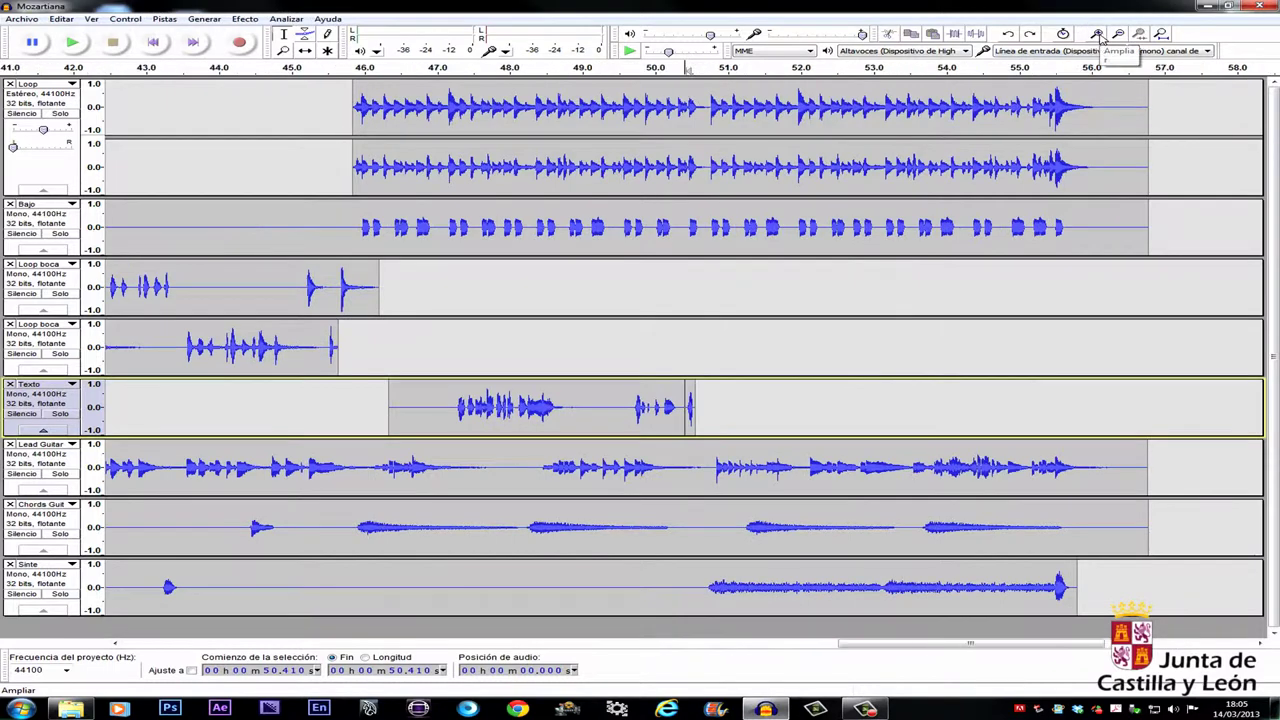
pyautogui.click(1097, 33)
pyautogui.click(1097, 33)
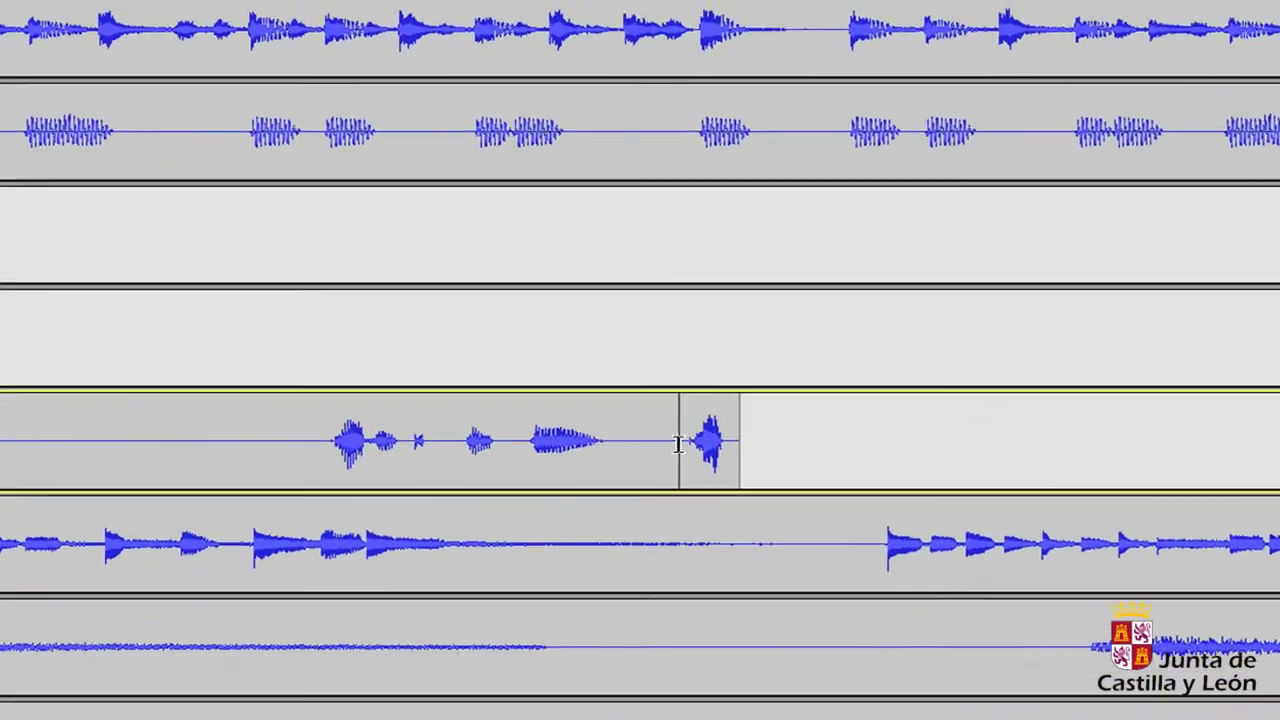
pyautogui.moveTo(678, 444); pyautogui.dragTo(741, 446)
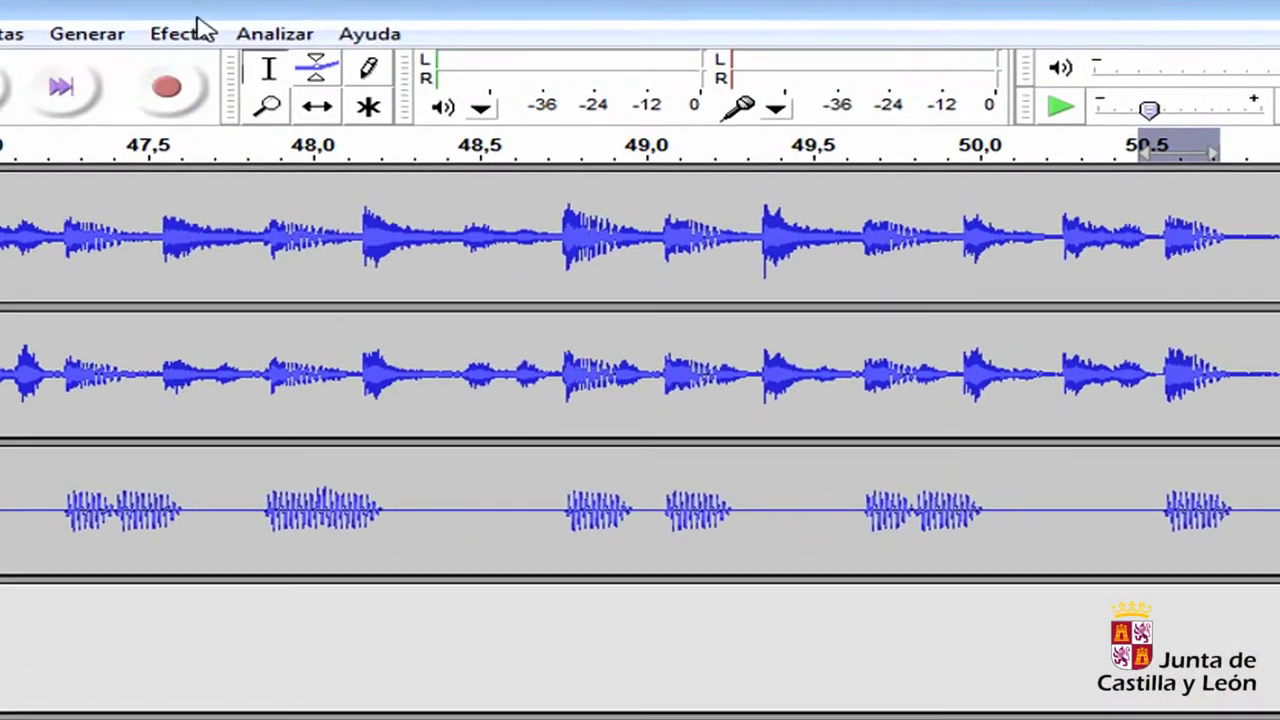
# Step: Apply a regular Delay of 0,60 s at -3,0 dB per echo, with -3,00 semitones of pitch change and 10 echoes
pyautogui.click(180, 31)
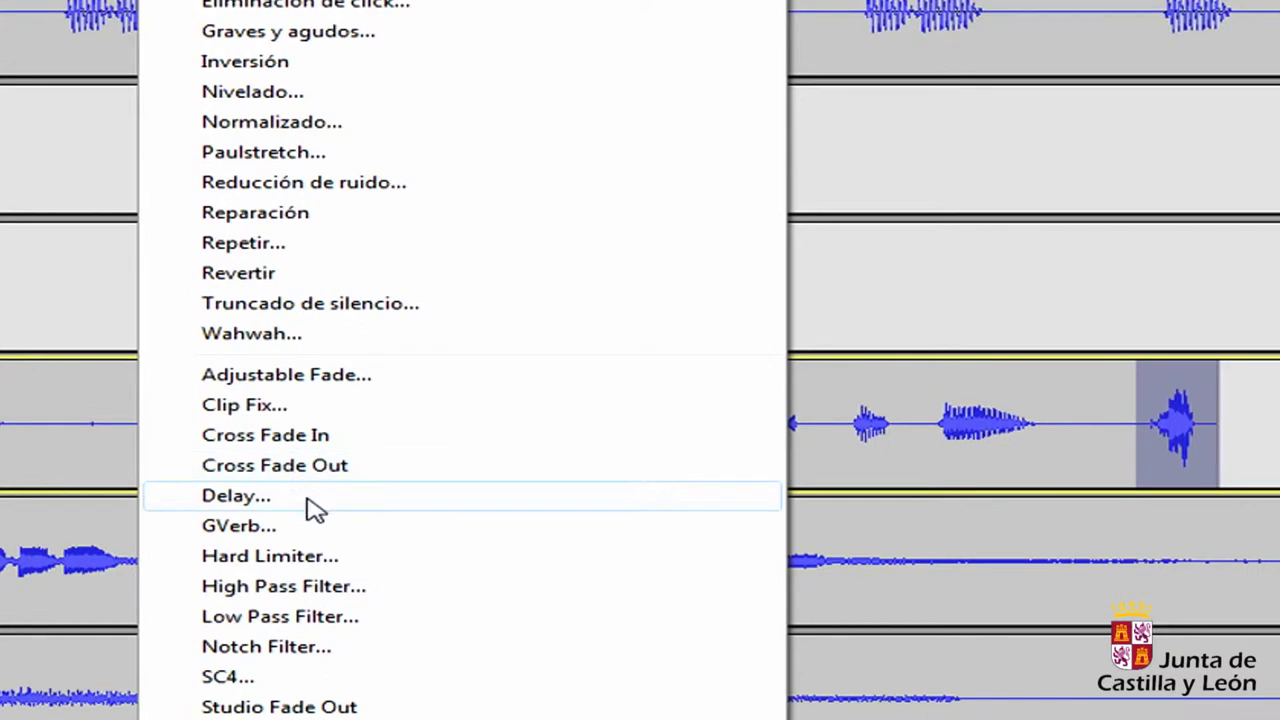
pyautogui.click(310, 497)
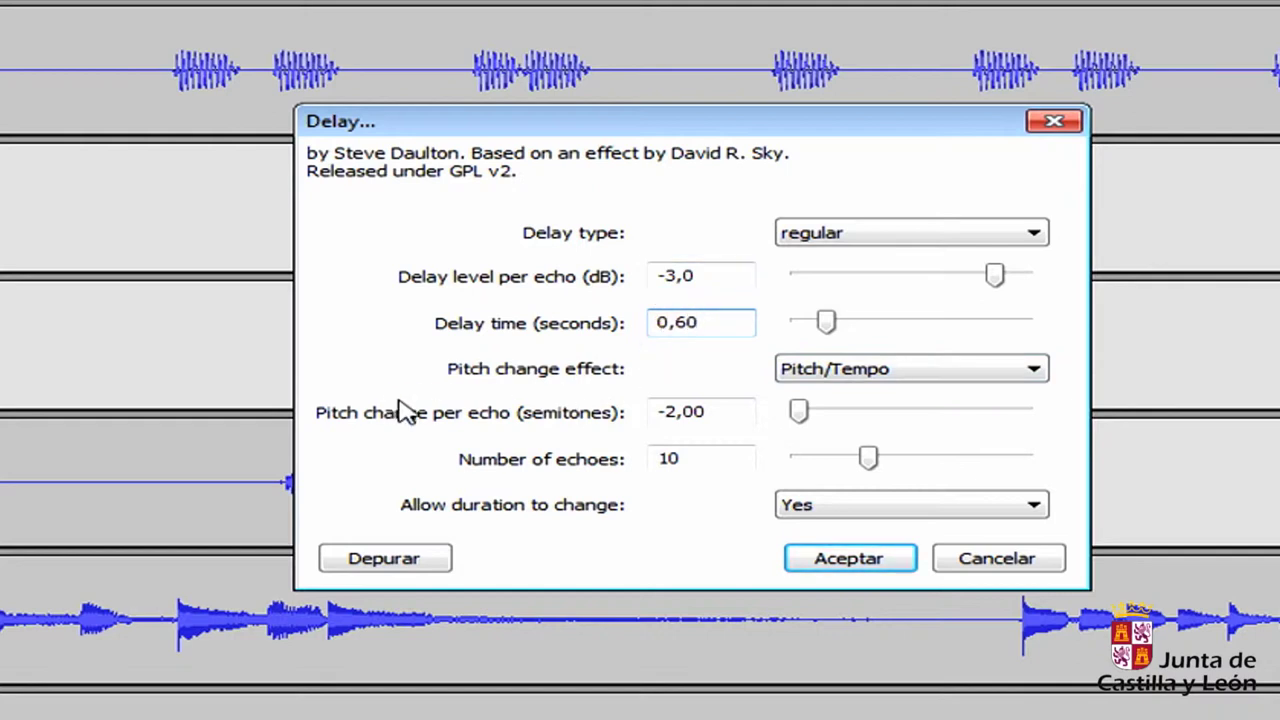
pyautogui.moveTo(667, 410); pyautogui.dragTo(676, 413)
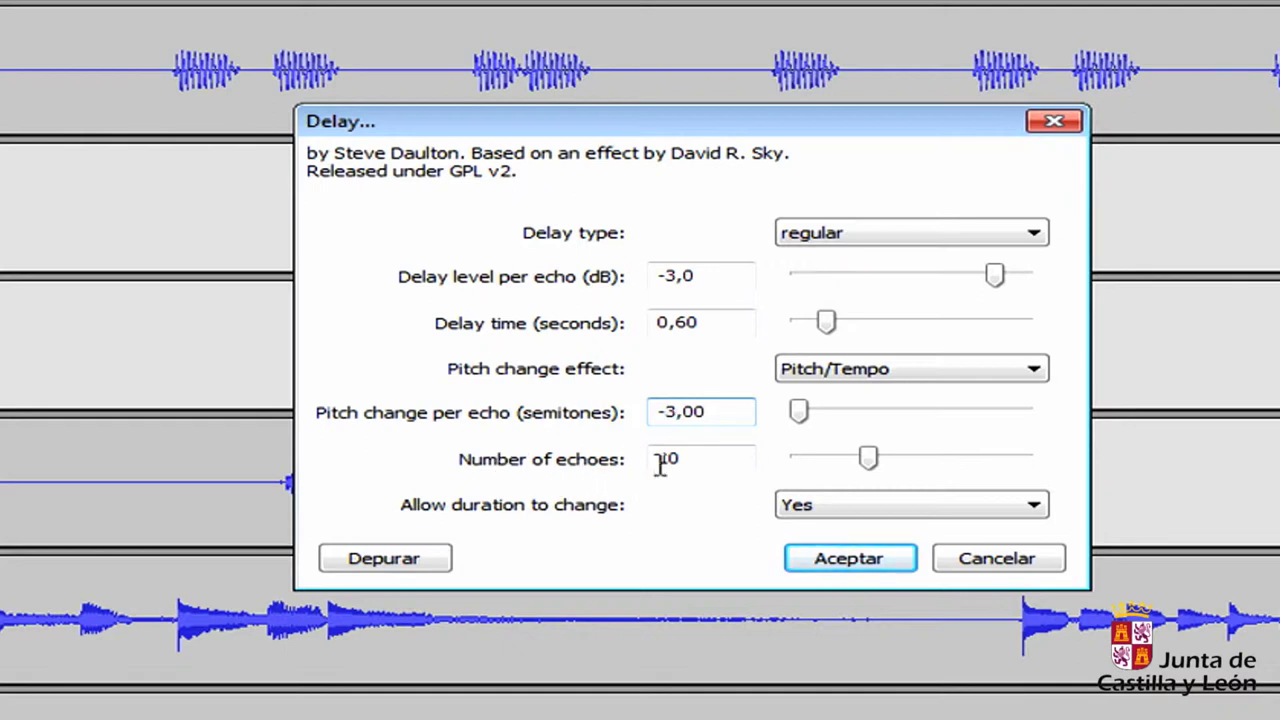
pyautogui.moveTo(693, 459); pyautogui.dragTo(653, 458)
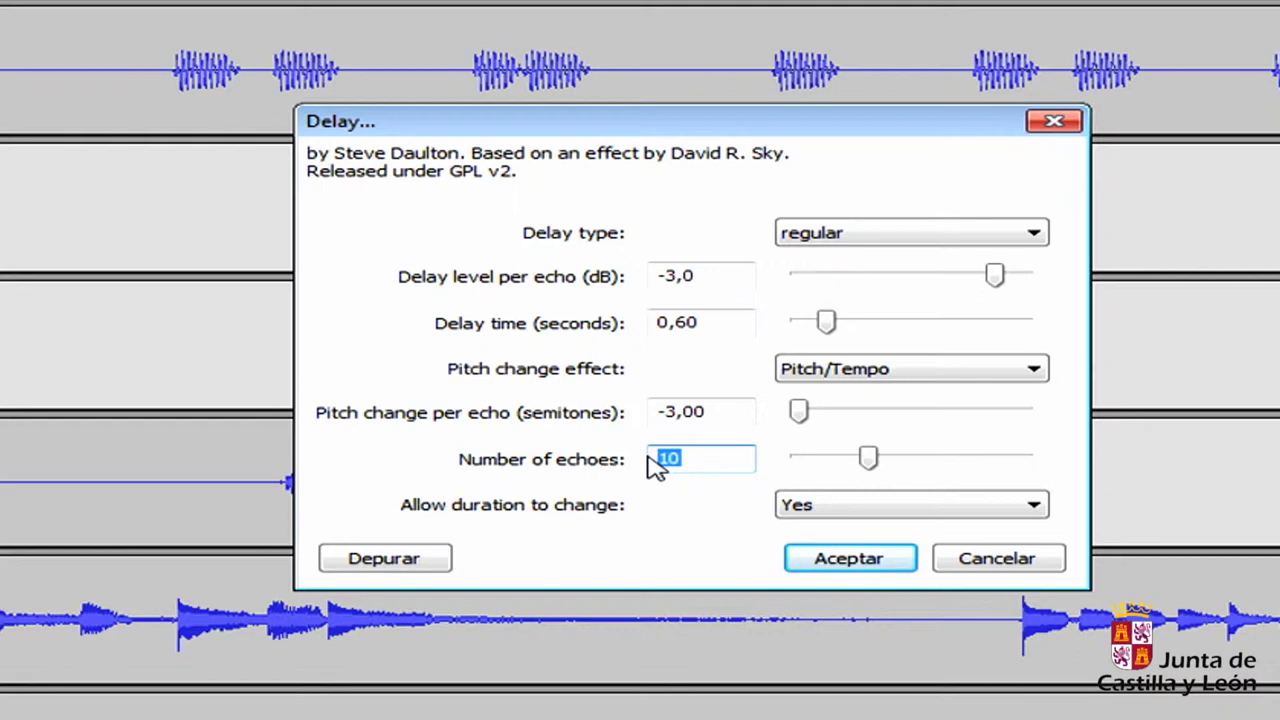
pyautogui.write('3')
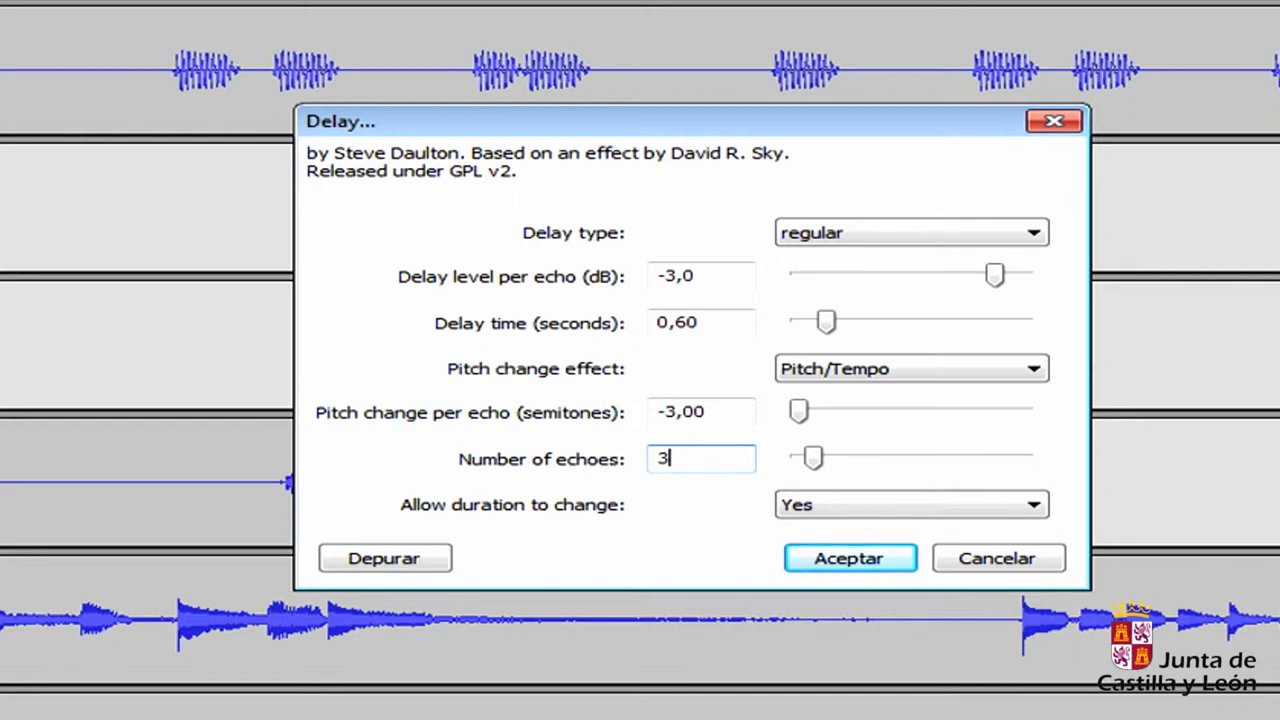
pyautogui.write('6')
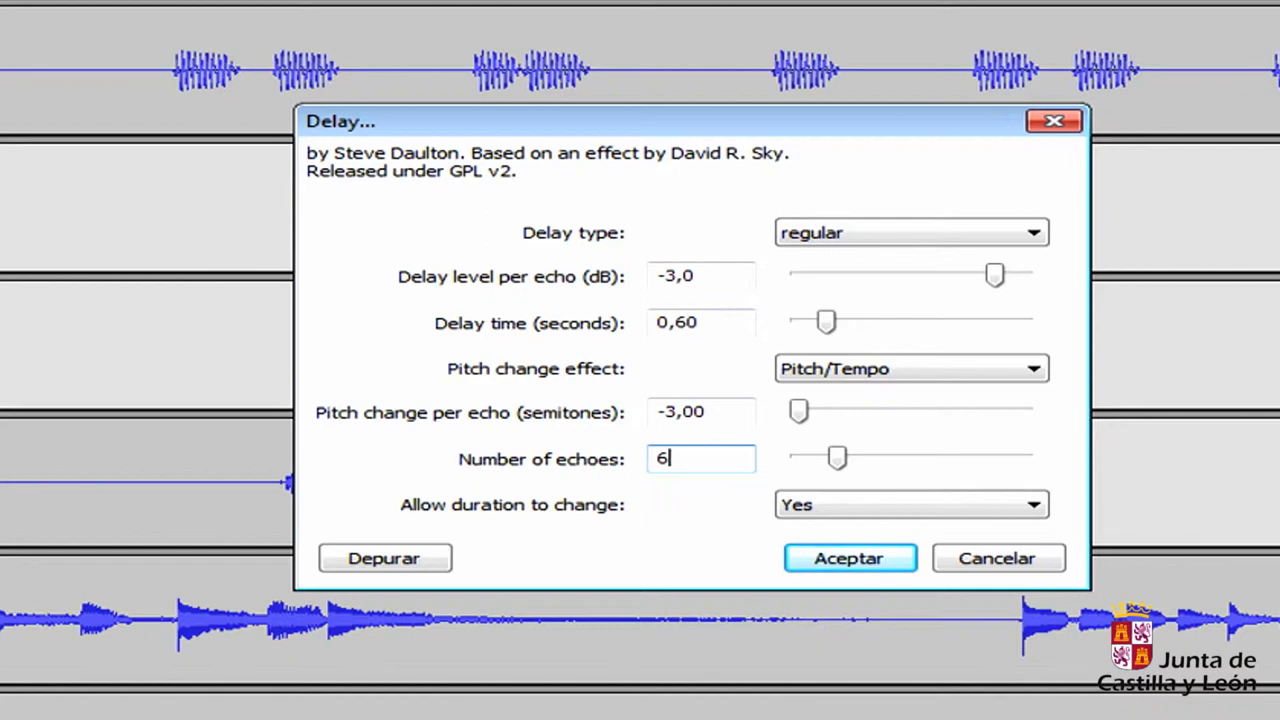
pyautogui.write('10')
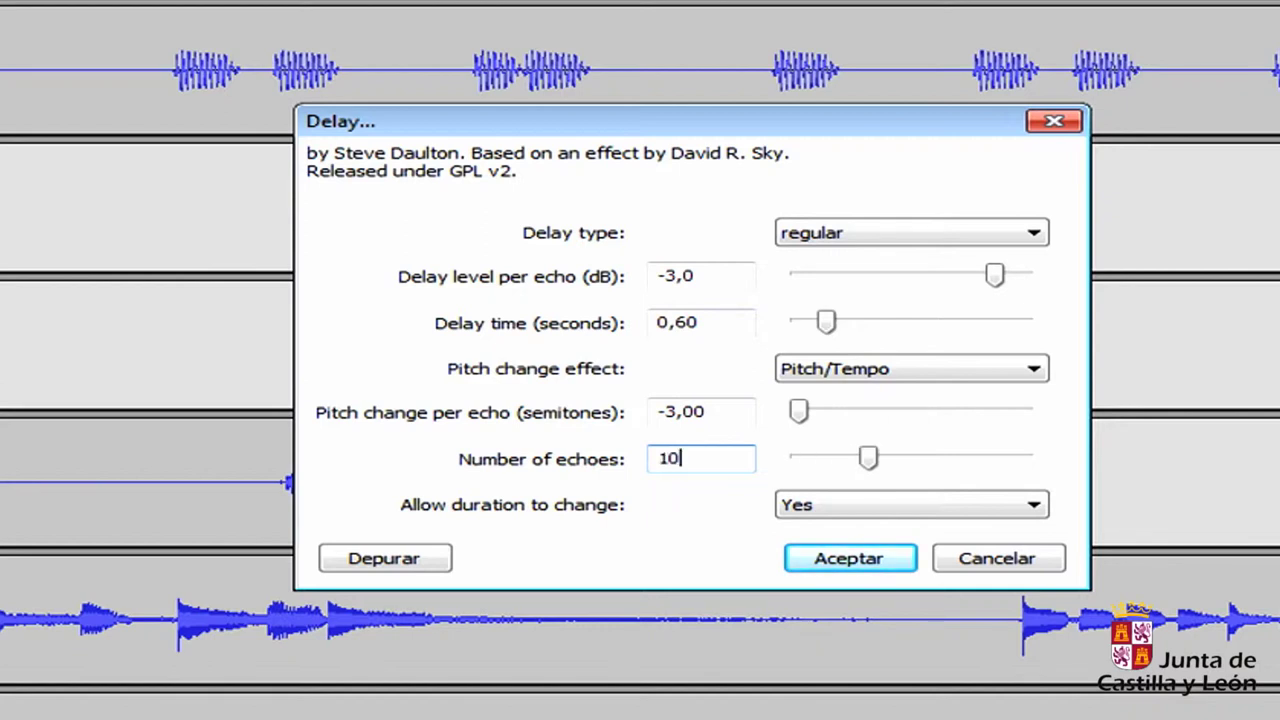
pyautogui.click(820, 562)
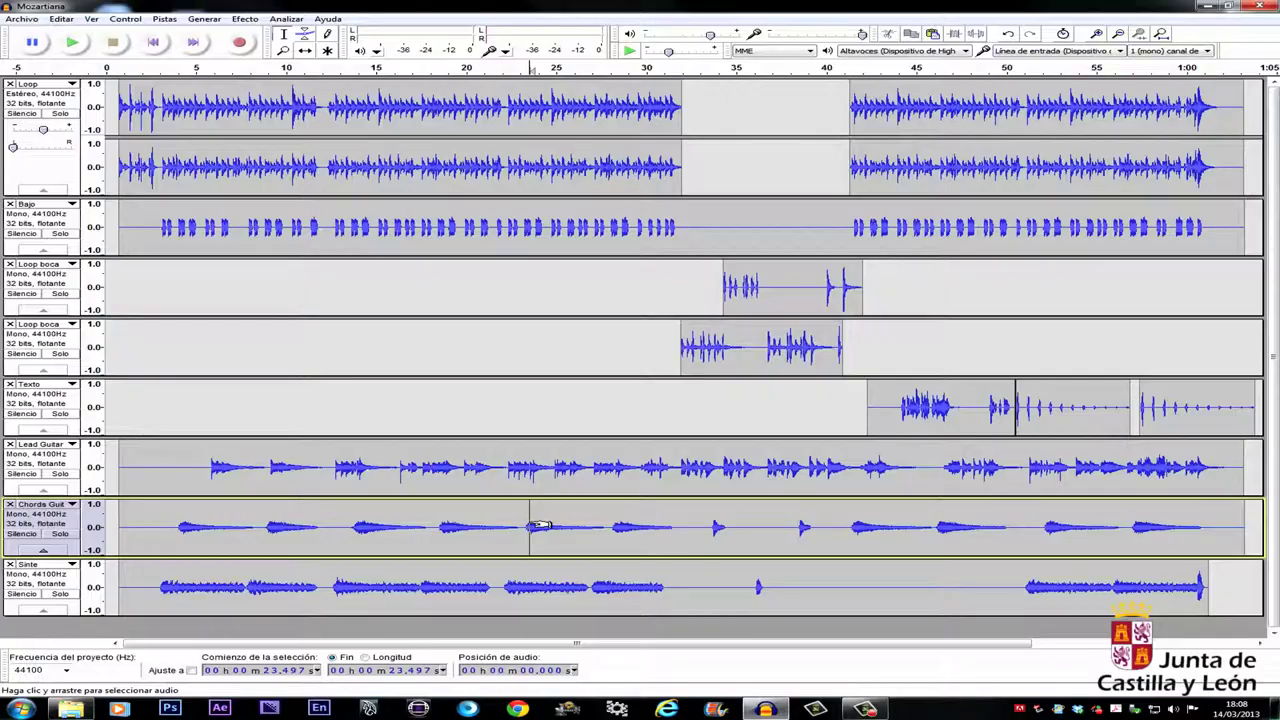
# Step: Apply GVerb to the whole Chords Guit clip with a room size of about 42,86 m and a reverb time of 4,1066 s
pyautogui.doubleClick(528, 522)
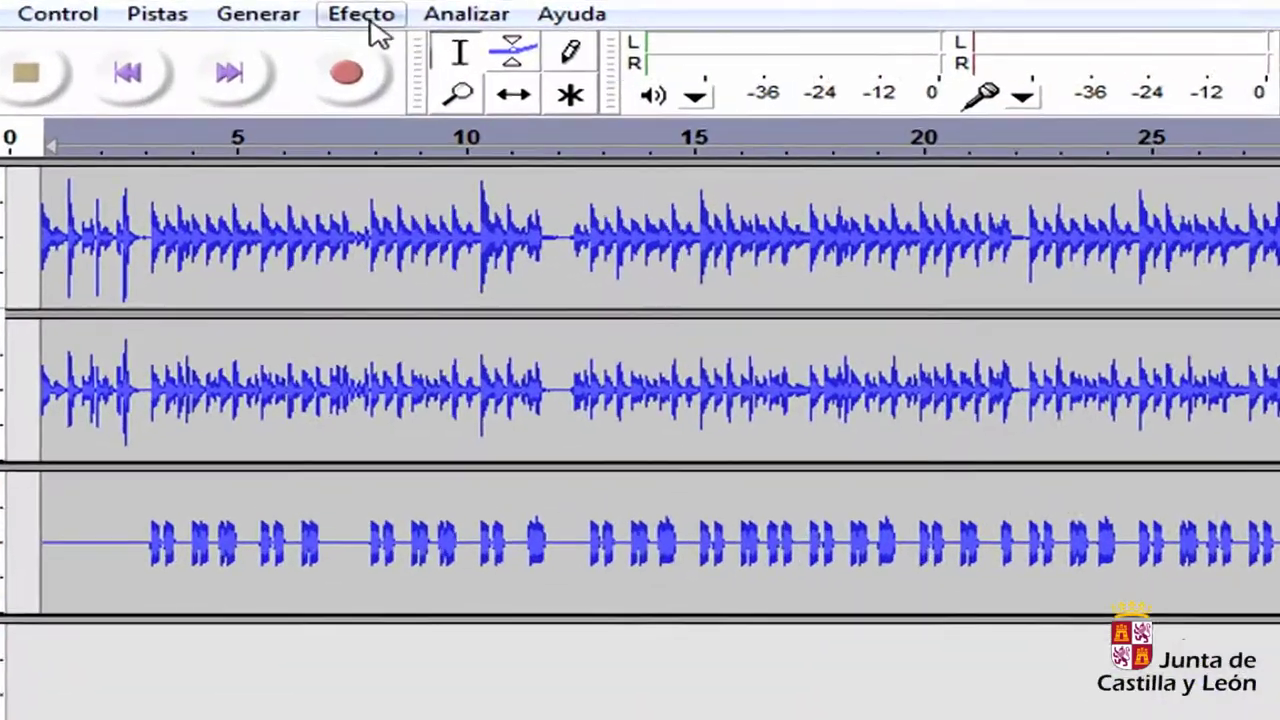
pyautogui.click(245, 19)
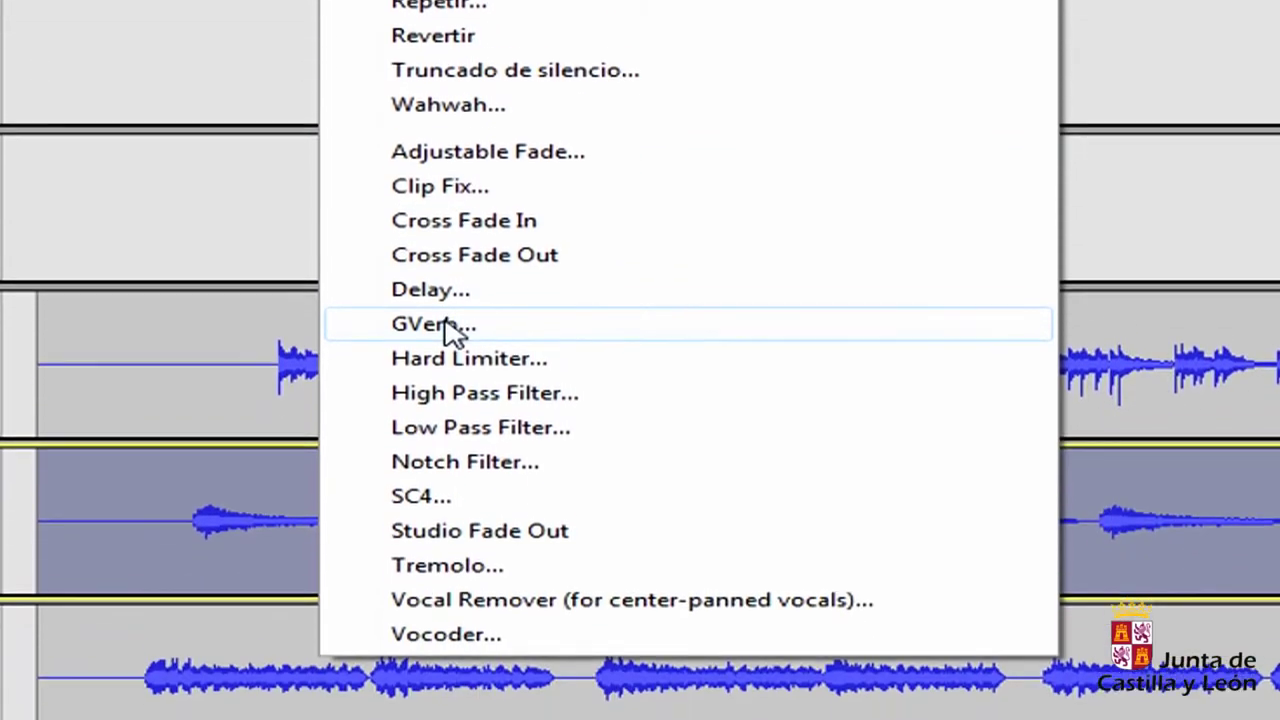
pyautogui.click(440, 324)
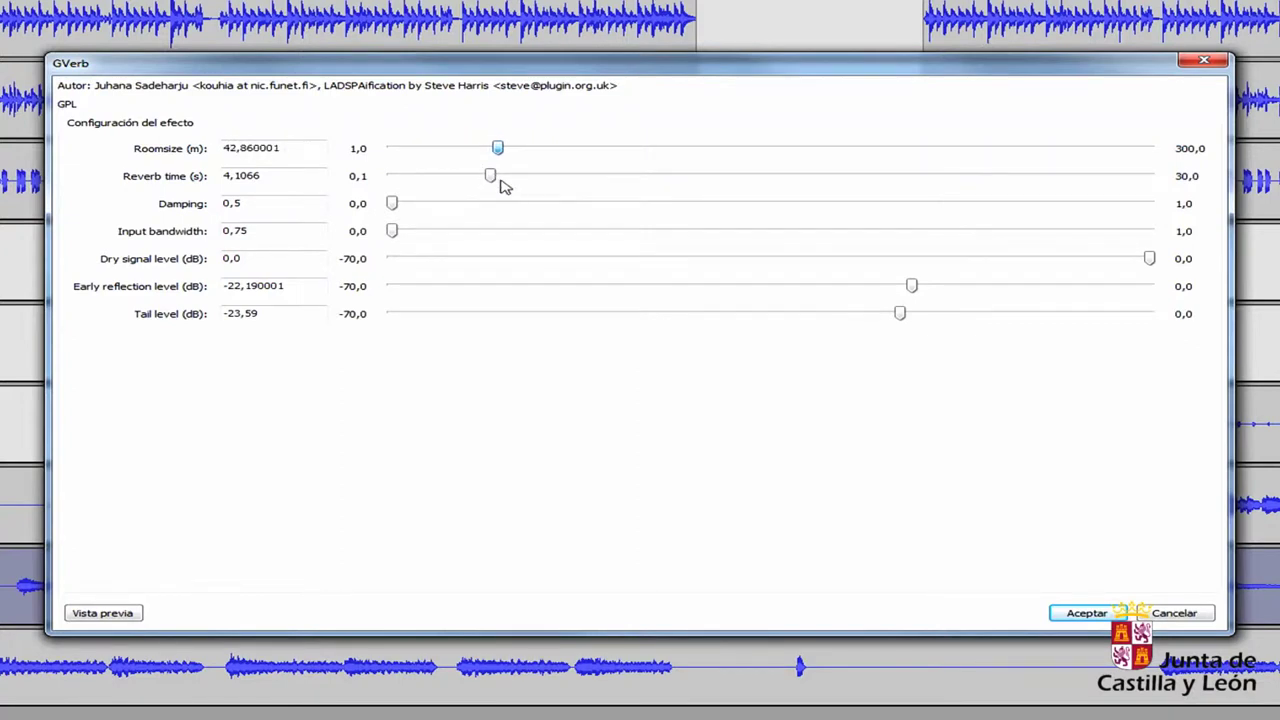
pyautogui.click(1083, 613)
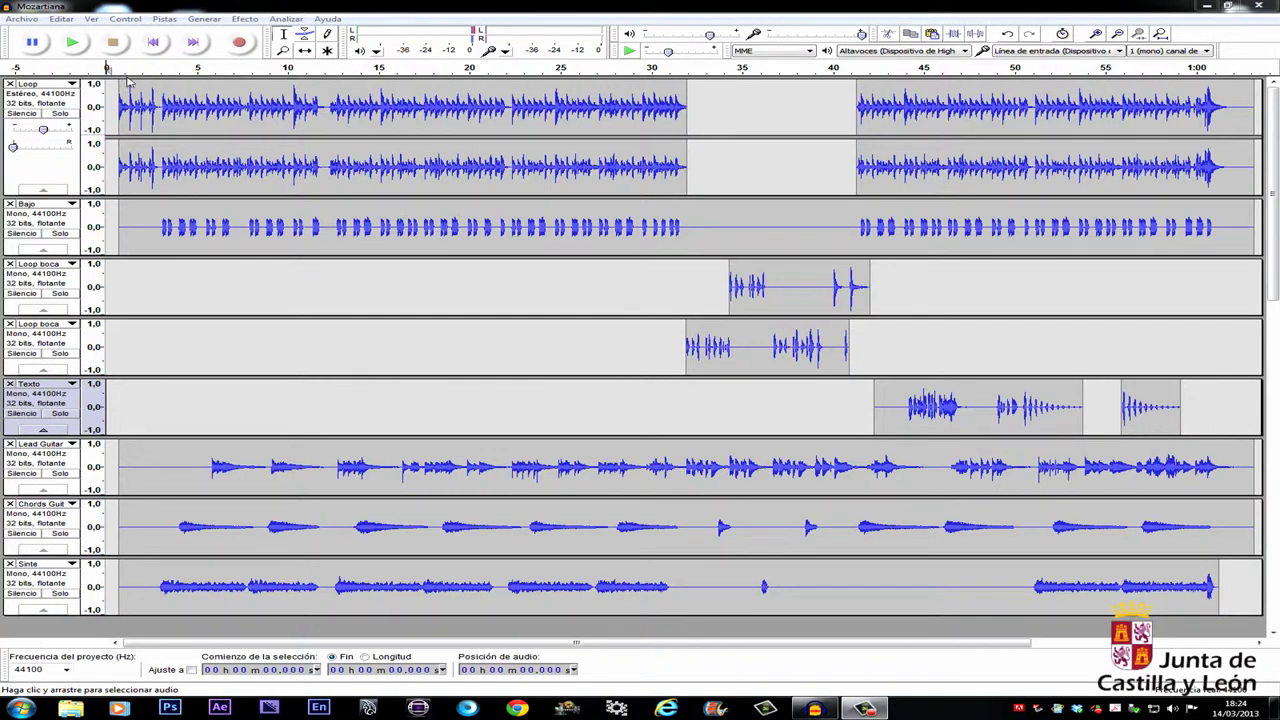
# Step: Play the mix from the beginning to listen to the result
pyautogui.click(72, 45)
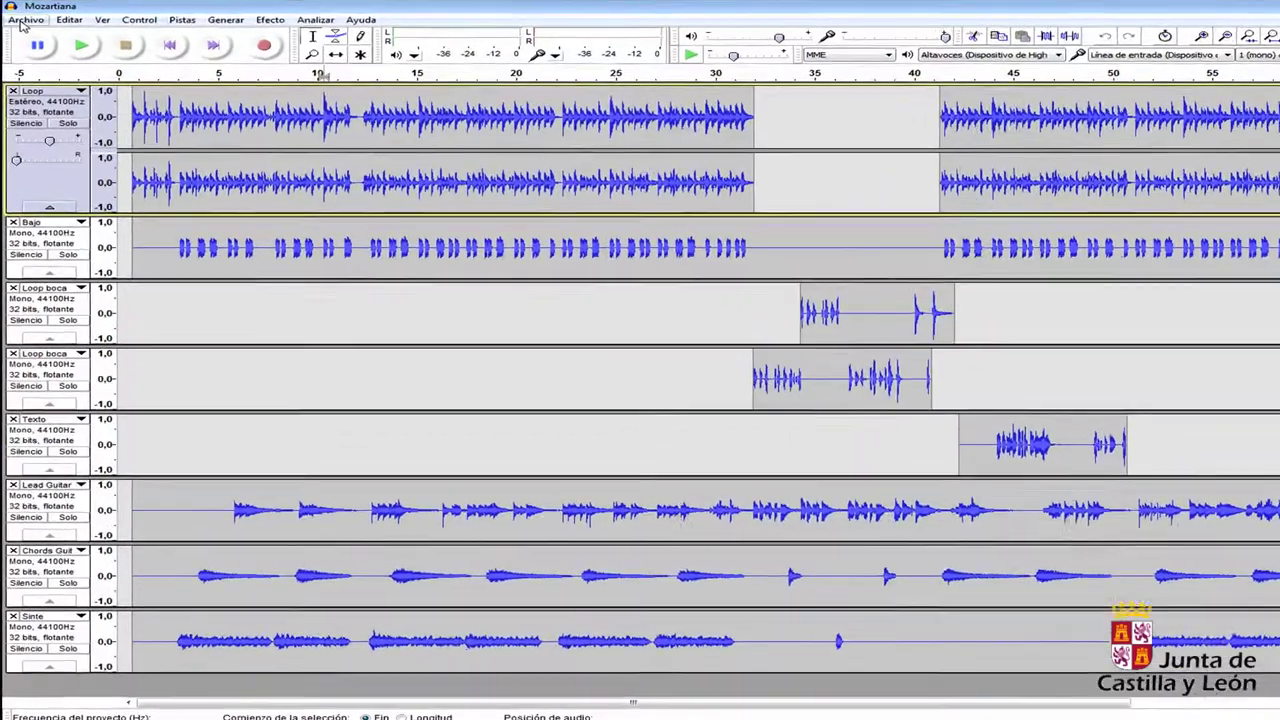
# Step: Start exporting the mix and choose the MOZARTIANA folder inside AUDACITY-PROYECTOS on drive D: as the destination
pyautogui.click(24, 20)
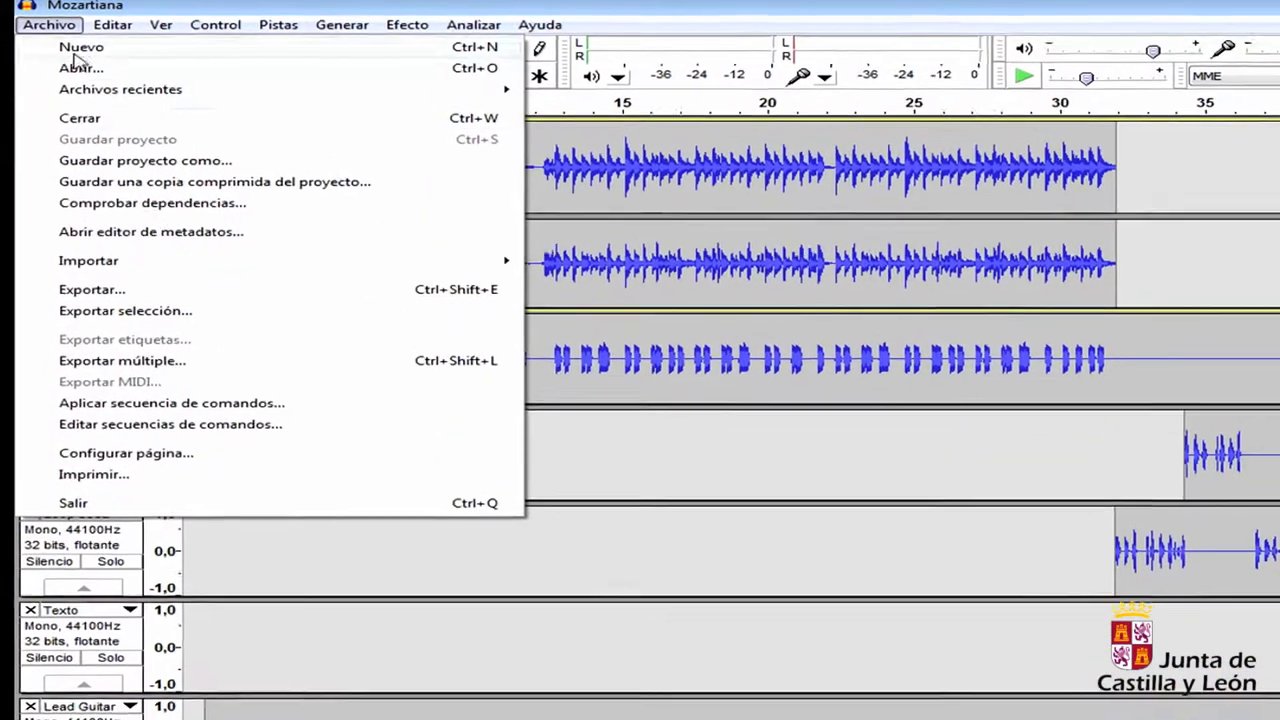
pyautogui.click(133, 307)
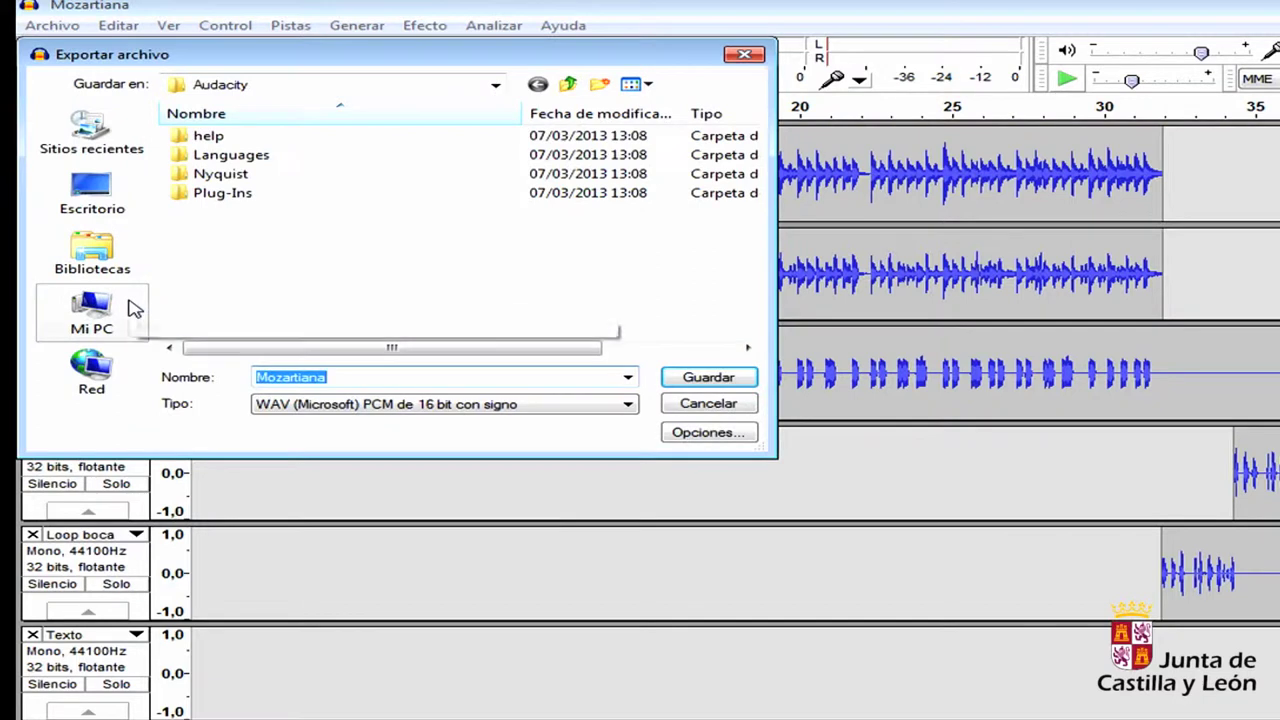
pyautogui.click(103, 314)
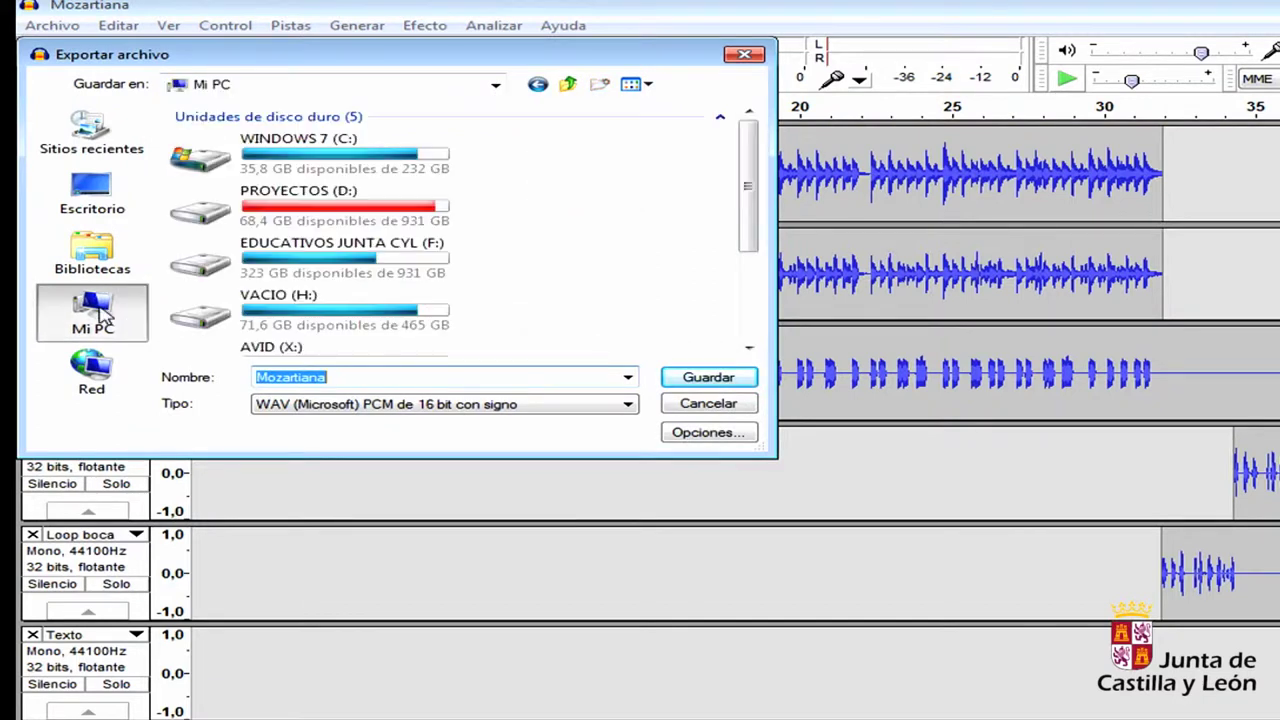
pyautogui.doubleClick(244, 221)
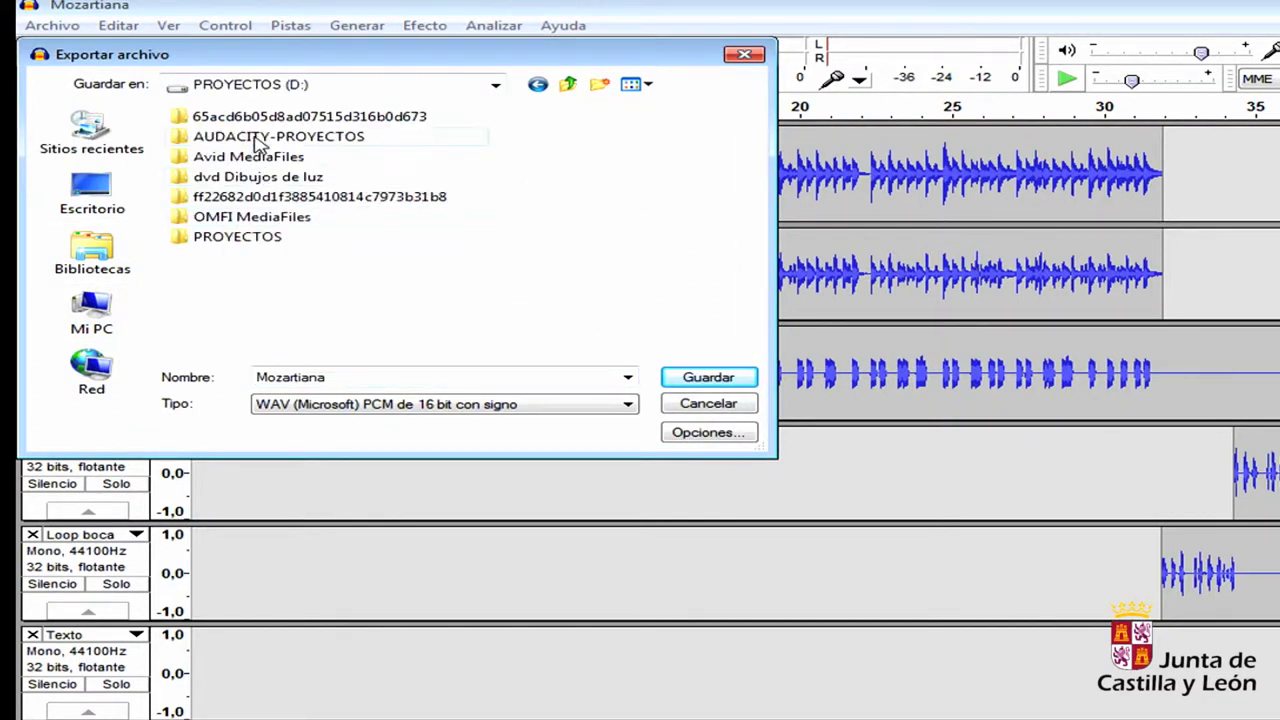
pyautogui.doubleClick(258, 143)
pyautogui.doubleClick(257, 140)
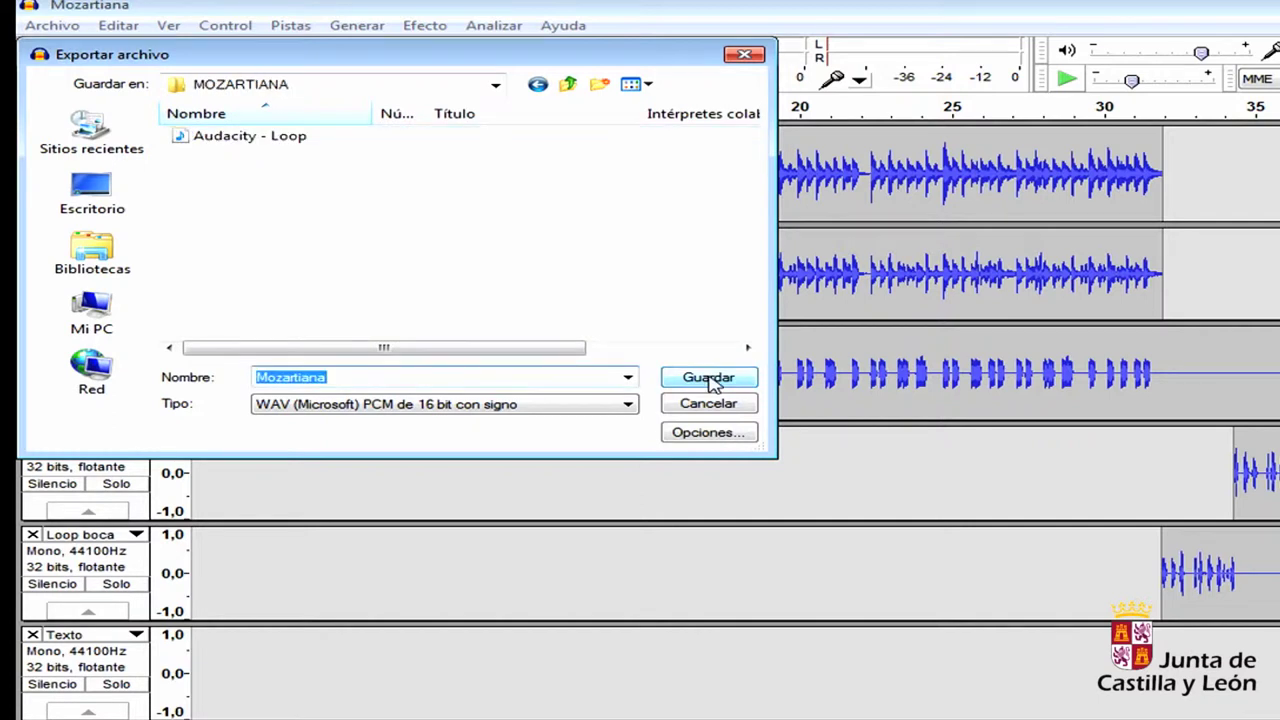
# Step: Save the export as Mozartiana in 16-bit PCM WAV format, accepting the stereo mixdown and the metadata
pyautogui.click(712, 380)
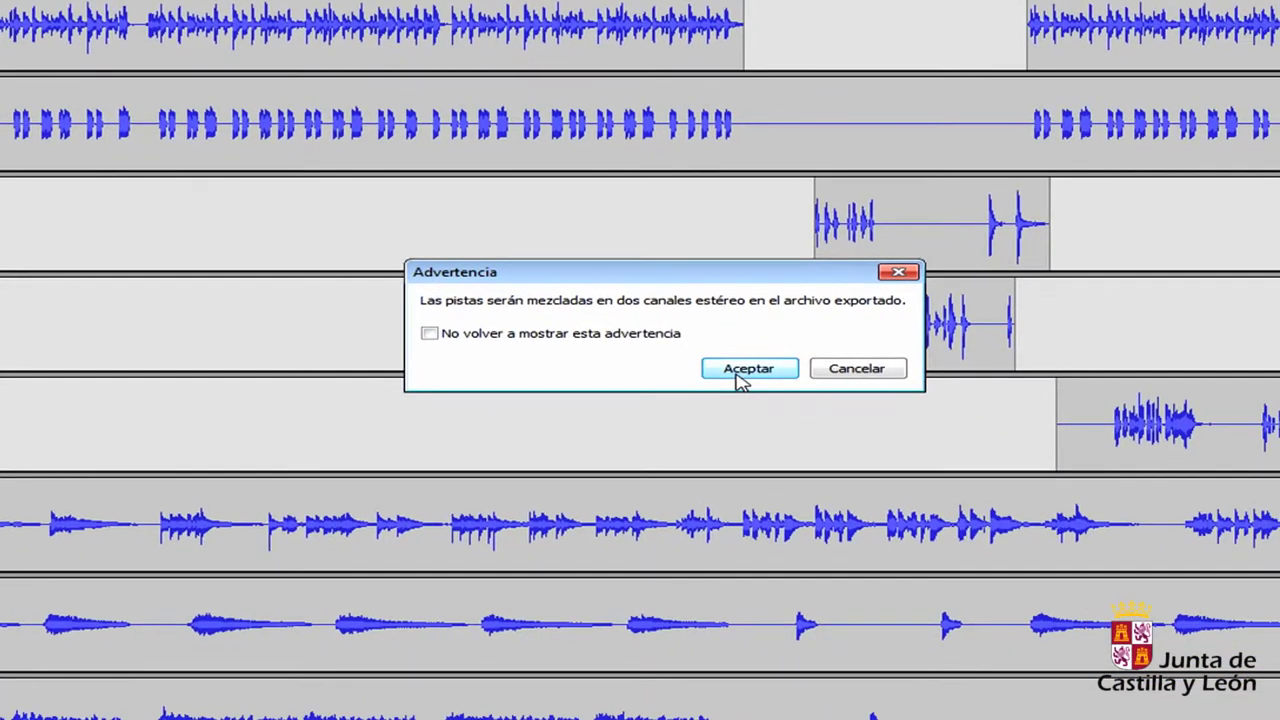
pyautogui.click(737, 375)
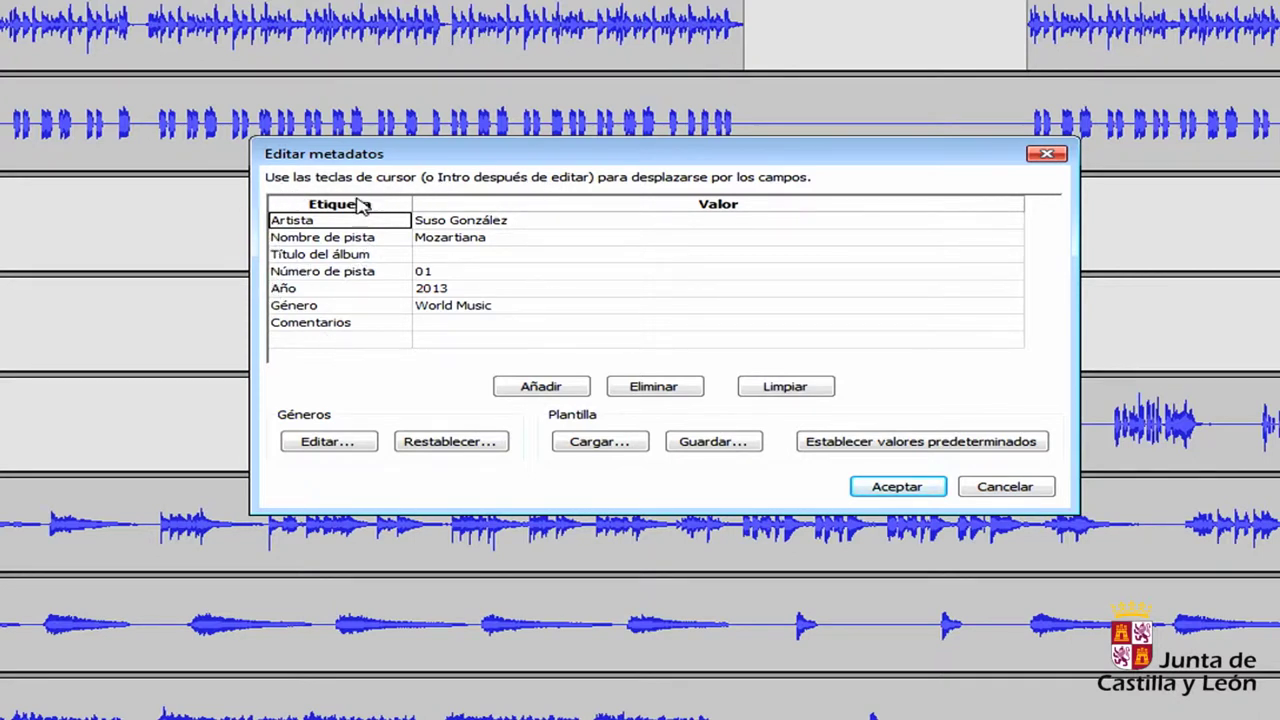
pyautogui.click(896, 487)
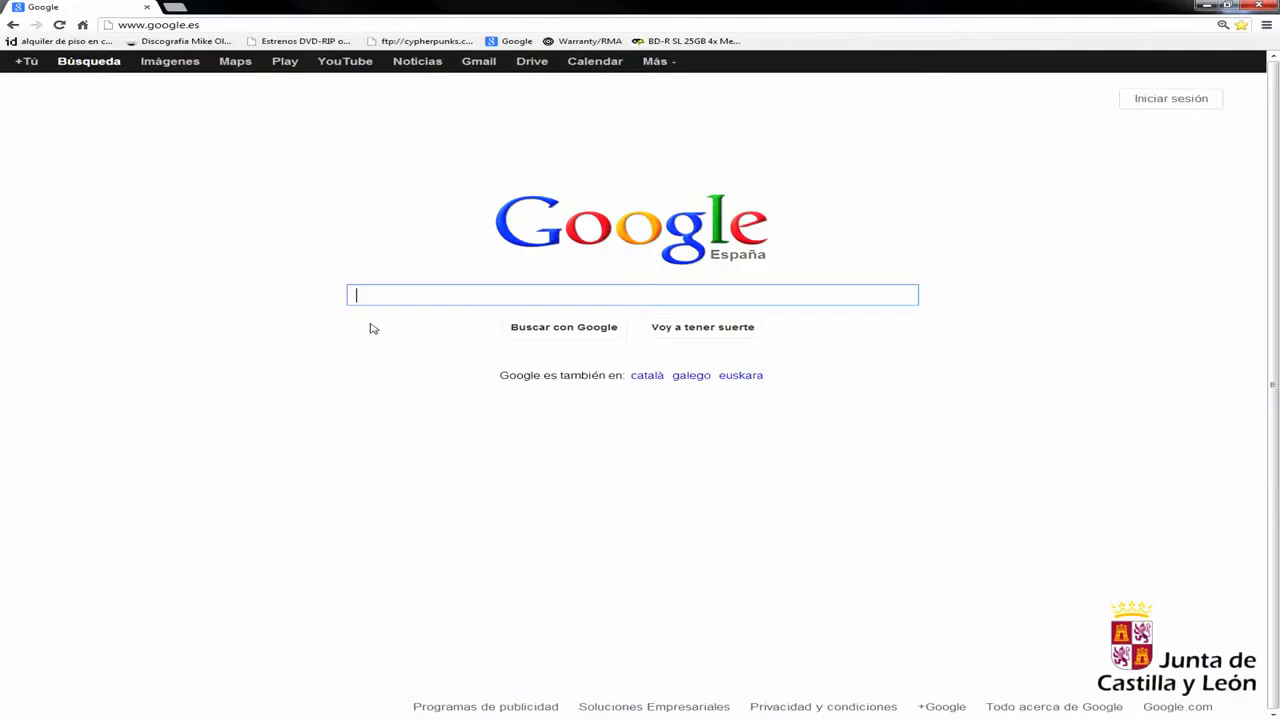
# Step: Search Google for lame_enc.dll and open Audacity's help page on downloading and installing the LAME MP3 encoder
pyautogui.write('LAM')
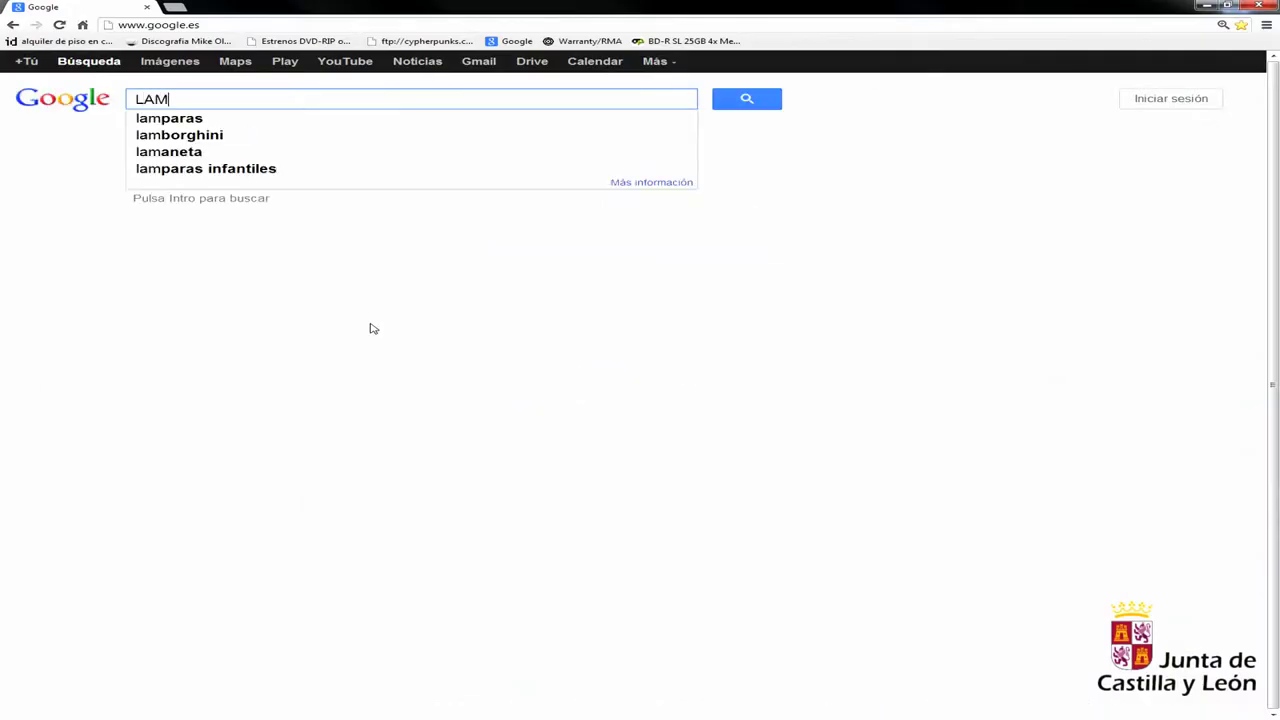
pyautogui.write('E')
pyautogui.click(237, 138)
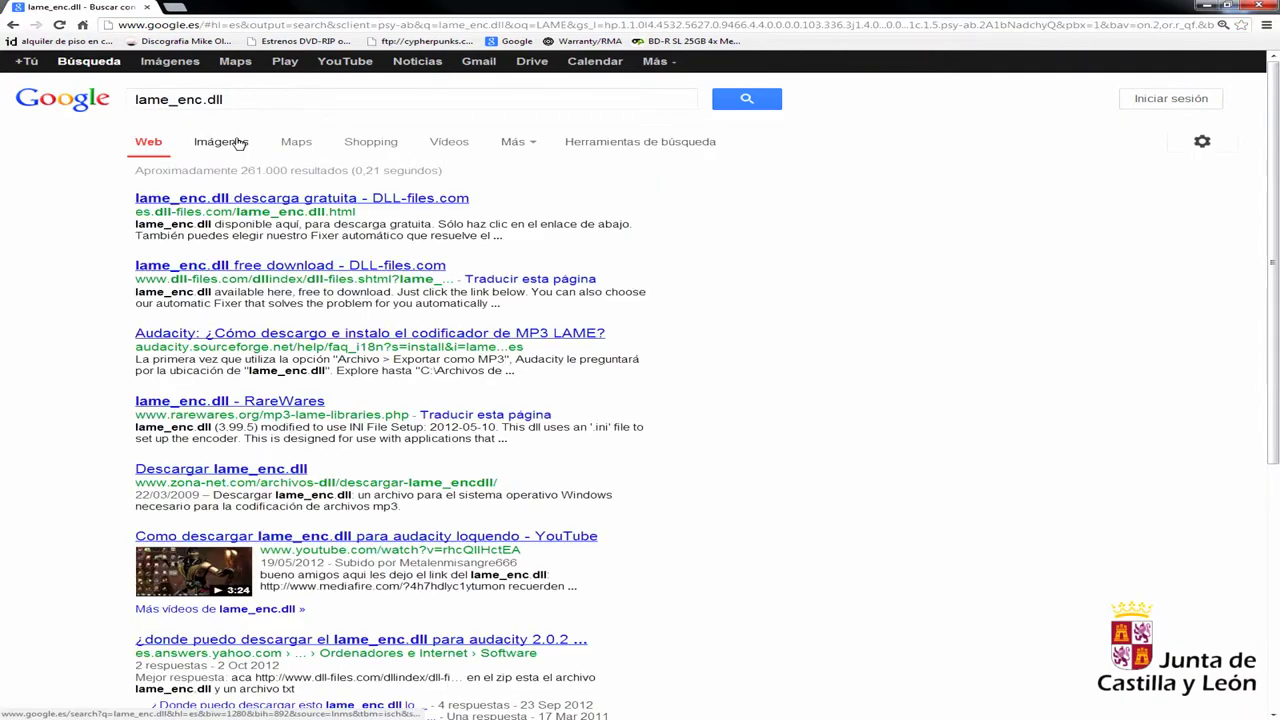
pyautogui.click(297, 334)
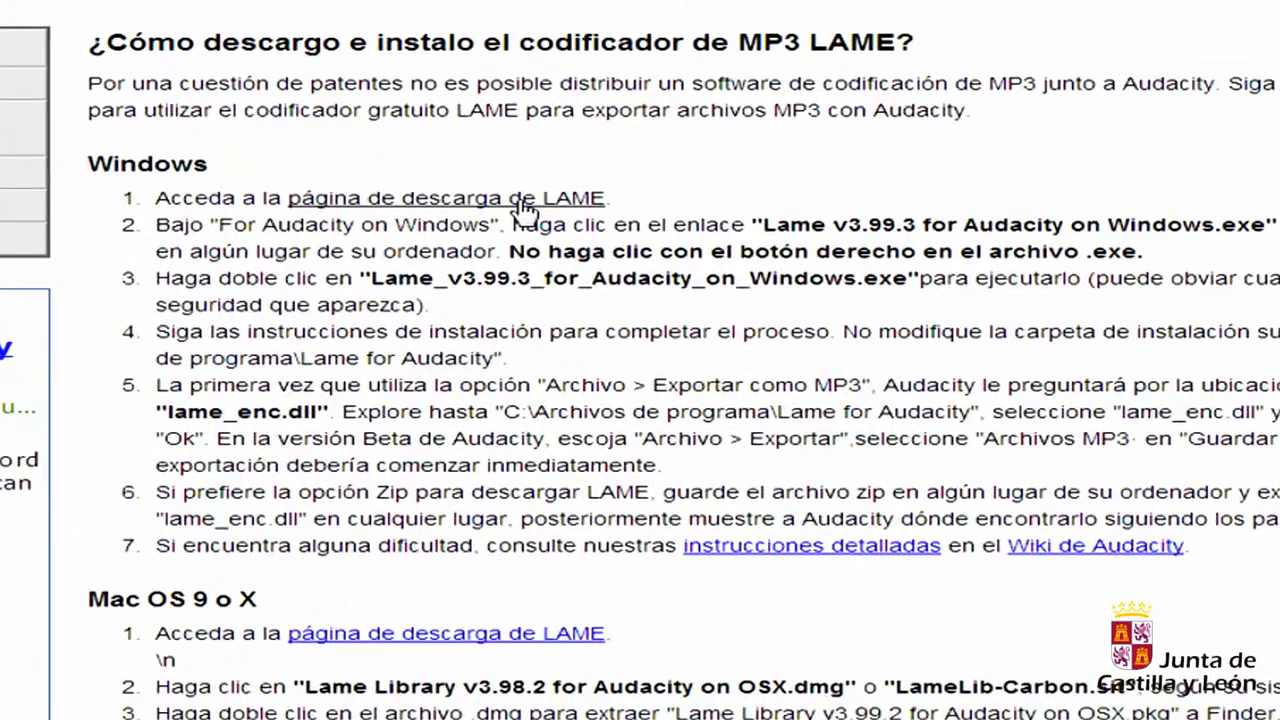
# Step: Download Lame_v3.99.3_for_Windows.exe from the LAME download page and run it
pyautogui.click(348, 228)
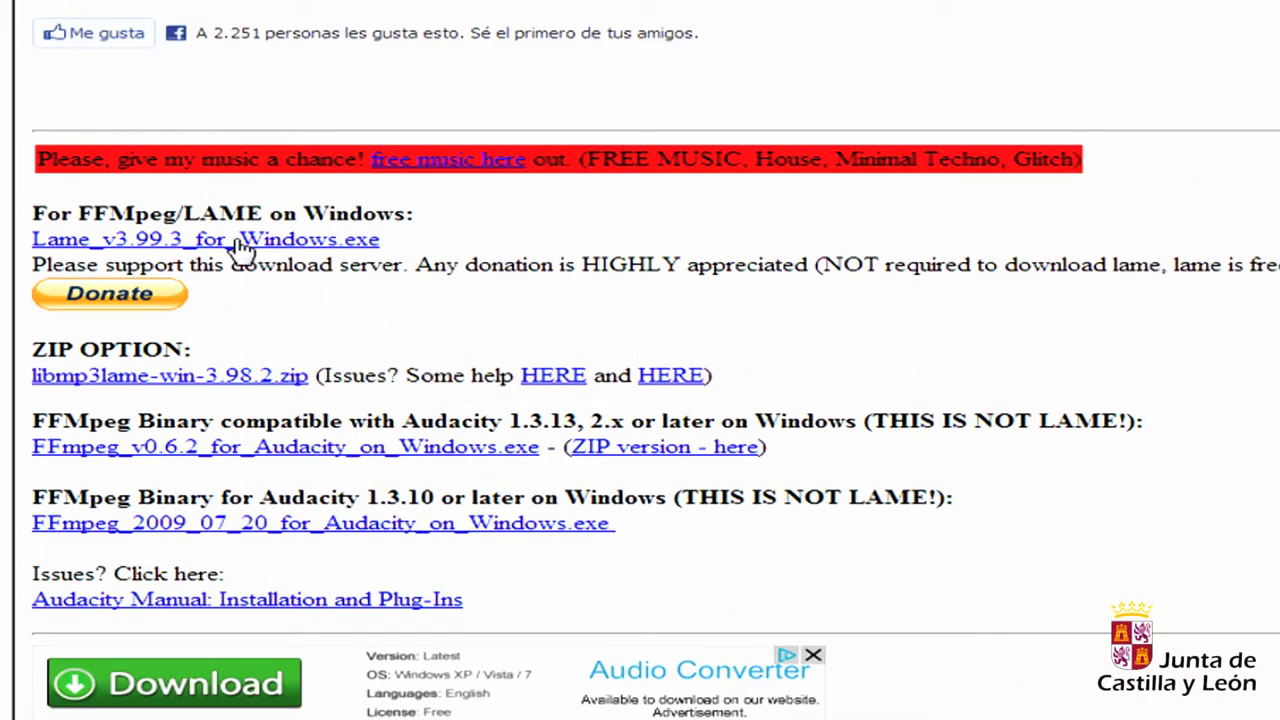
pyautogui.click(310, 238)
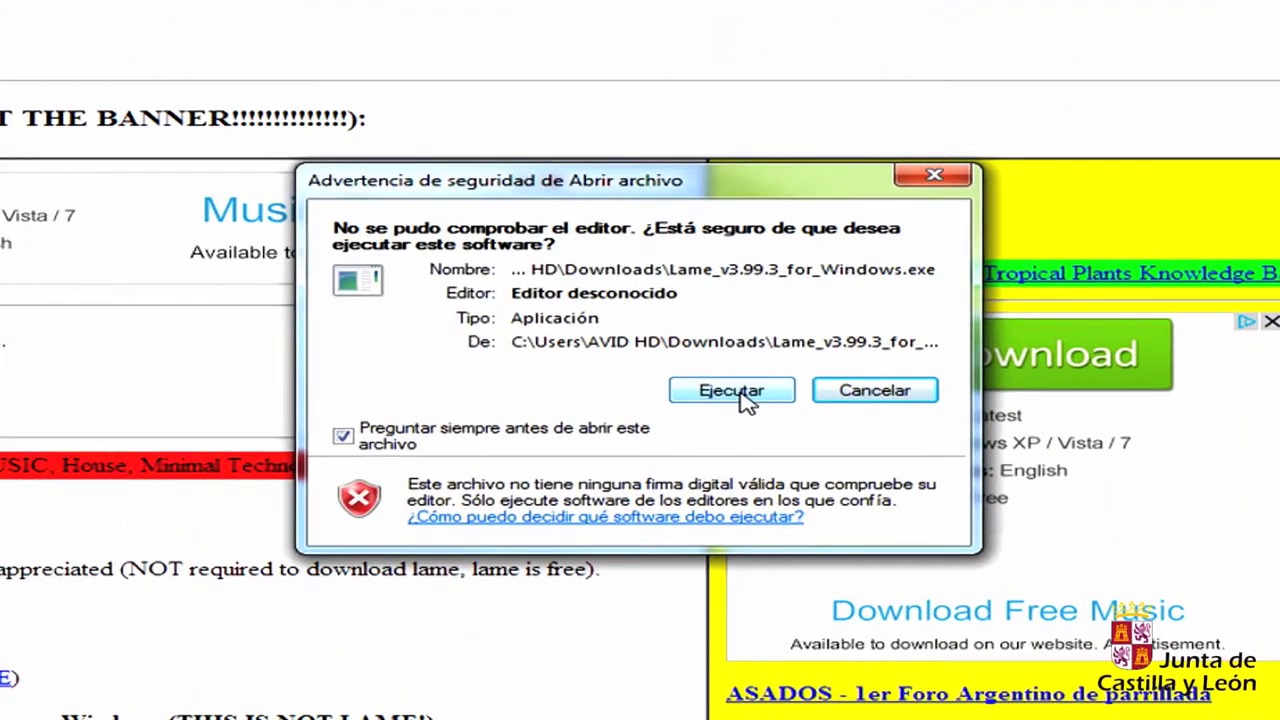
pyautogui.click(740, 392)
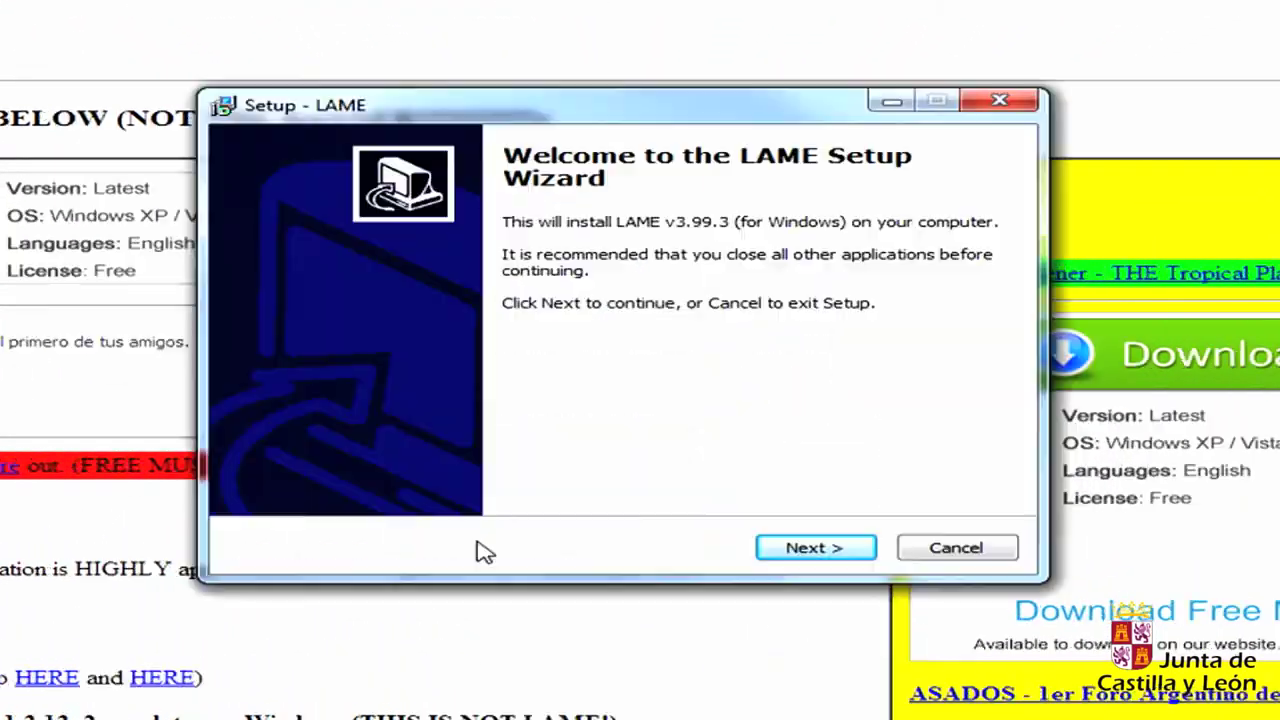
# Step: Set up the LAME installation, accepting C:\Program Files (x86)\Lame For Audacity as the destination folder
pyautogui.click(791, 556)
pyautogui.click(791, 556)
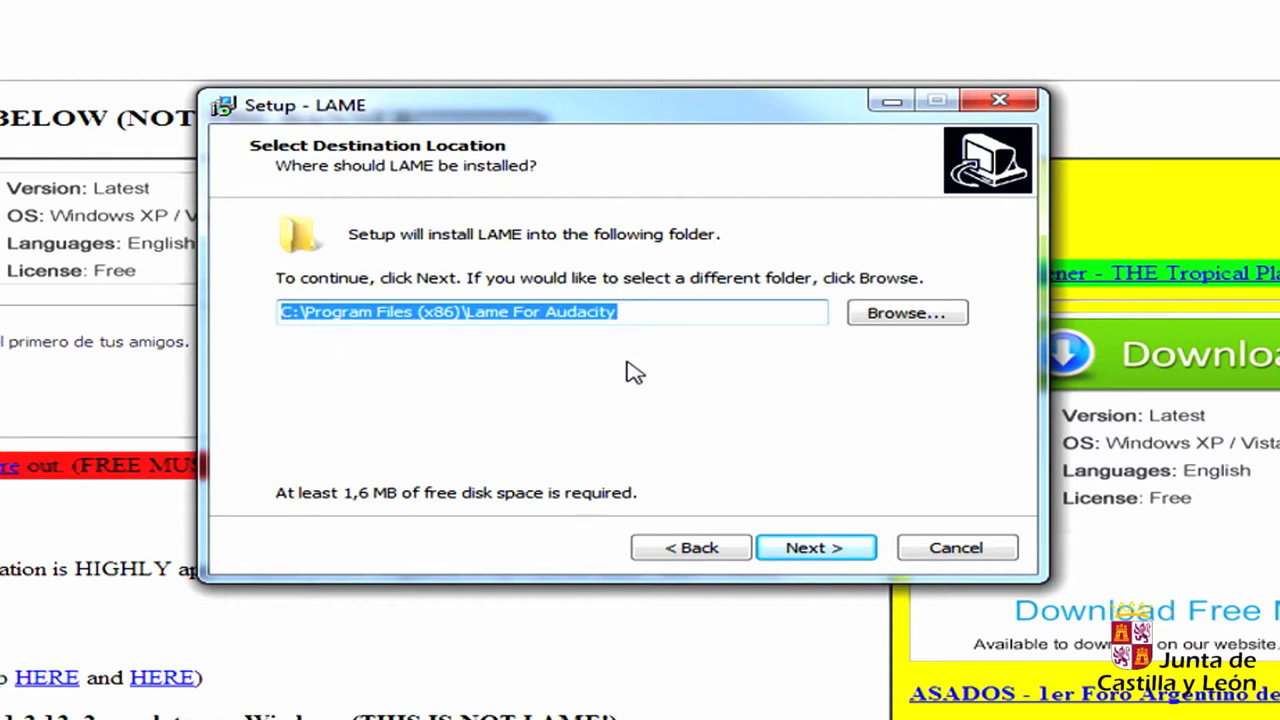
pyautogui.click(818, 552)
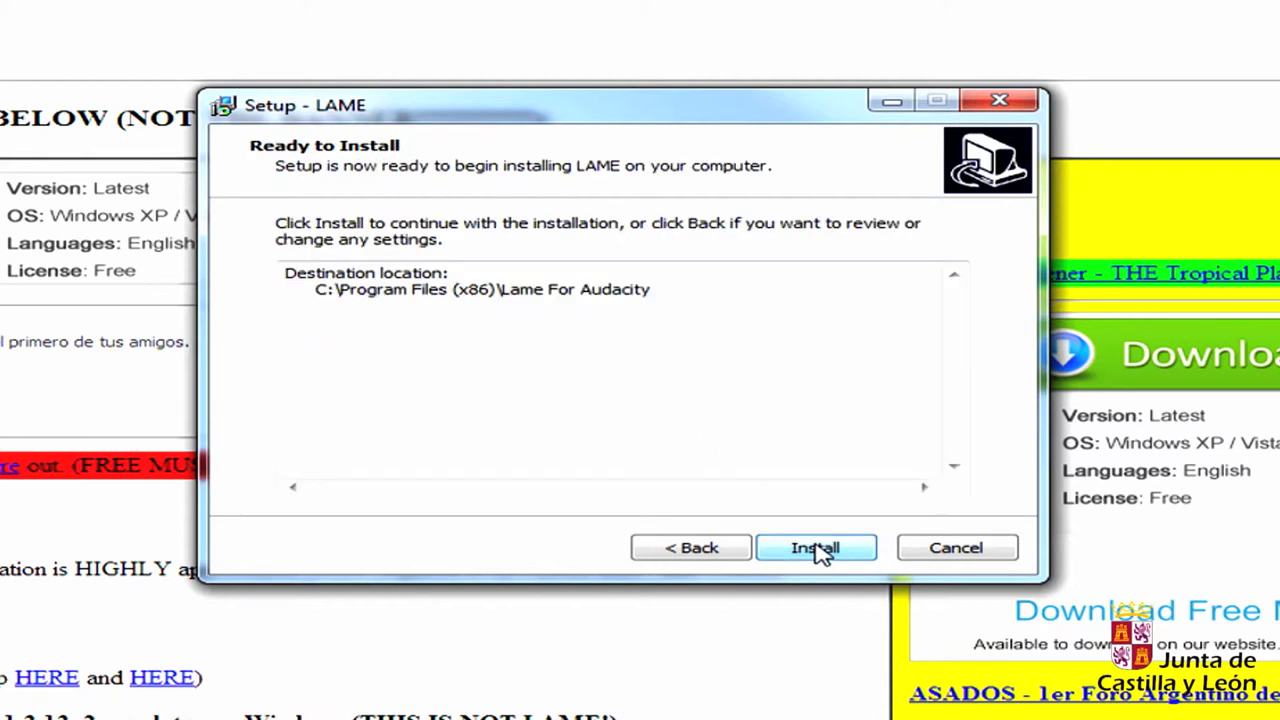